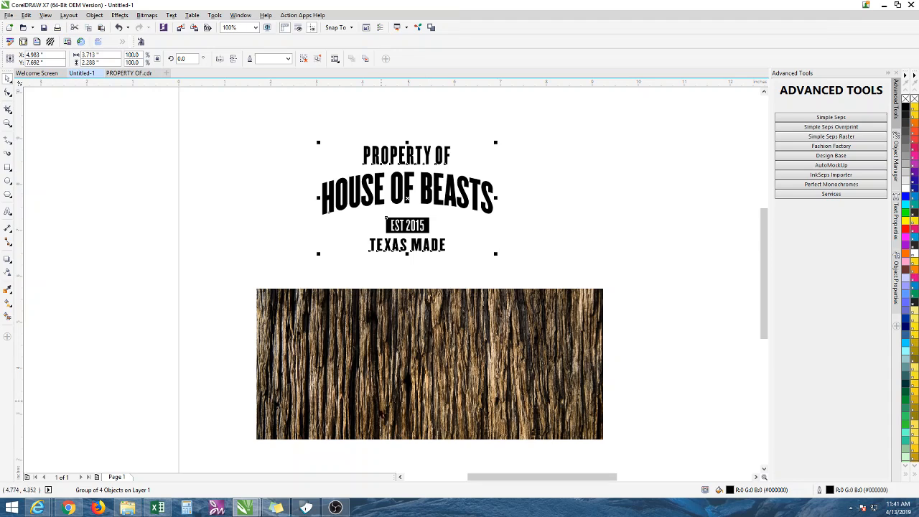
# - Reposition the bark bitmap beneath the House of Beasts lettering and adjust the lettering group's position slightly above it
pyautogui.moveTo(382, 396); pyautogui.dragTo(345, 387)
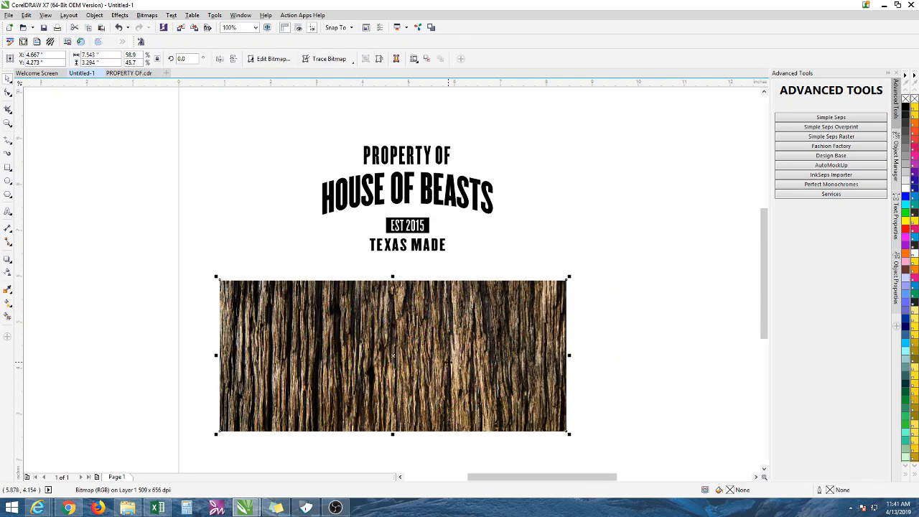
pyautogui.click(427, 235)
pyautogui.click(453, 293)
pyautogui.click(572, 254)
pyautogui.click(450, 295)
pyautogui.click(431, 192)
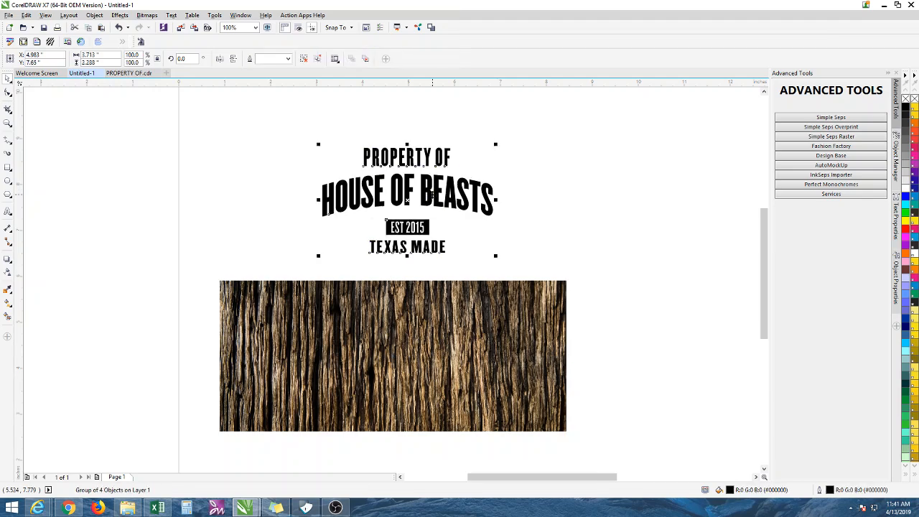
pyautogui.scroll(2, 431, 174)
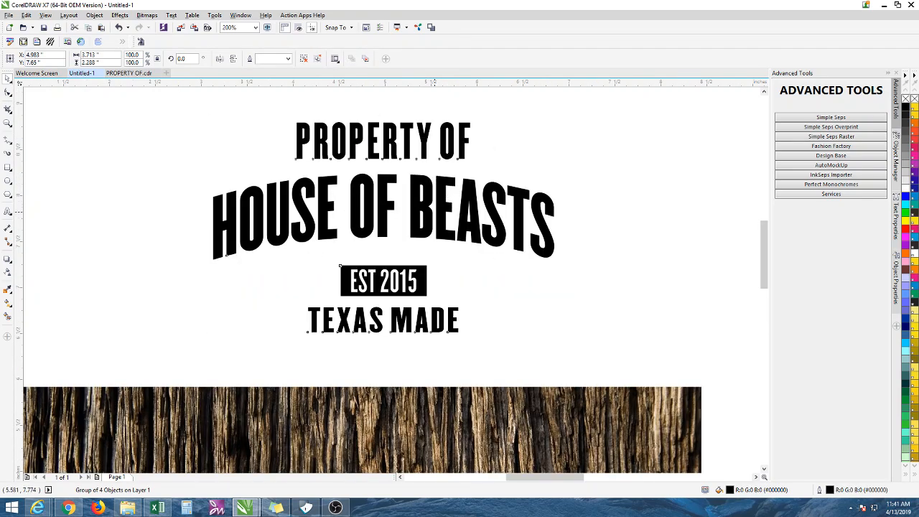
pyautogui.scroll(-4, 419, 199)
pyautogui.click(436, 282)
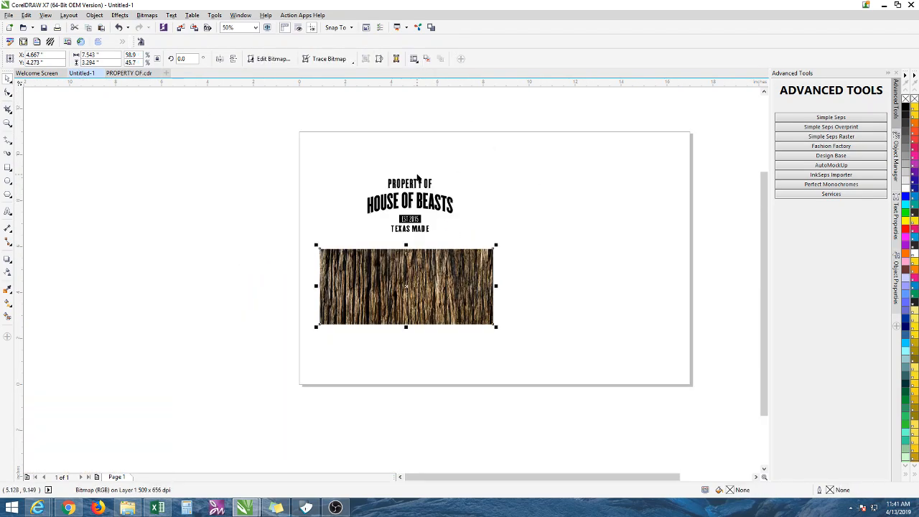
pyautogui.scroll(2, 424, 195)
pyautogui.scroll(-6, 531, 224)
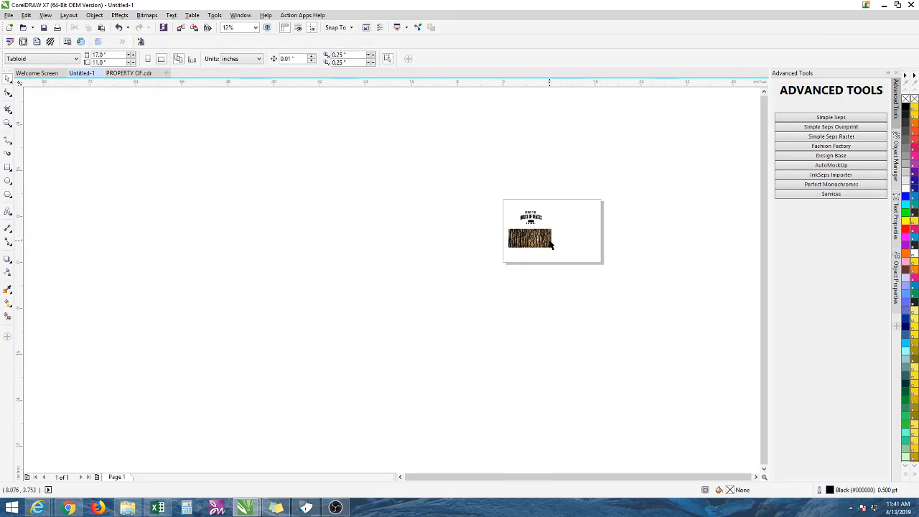
pyautogui.scroll(2, 549, 218)
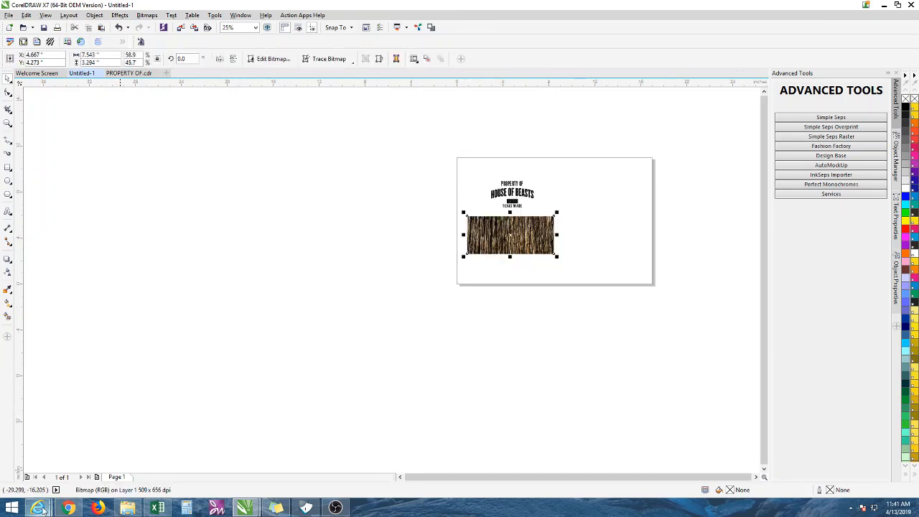
# - Review the image search for "tree bark texture hd wallpaper" in the web browser and return to the CorelDRAW document
pyautogui.click(178, 456)
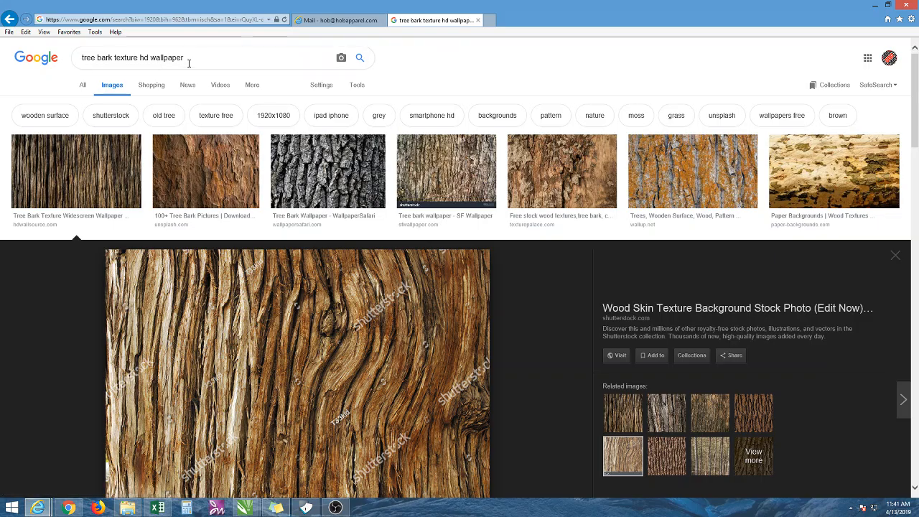
pyautogui.moveTo(188, 62); pyautogui.dragTo(77, 61)
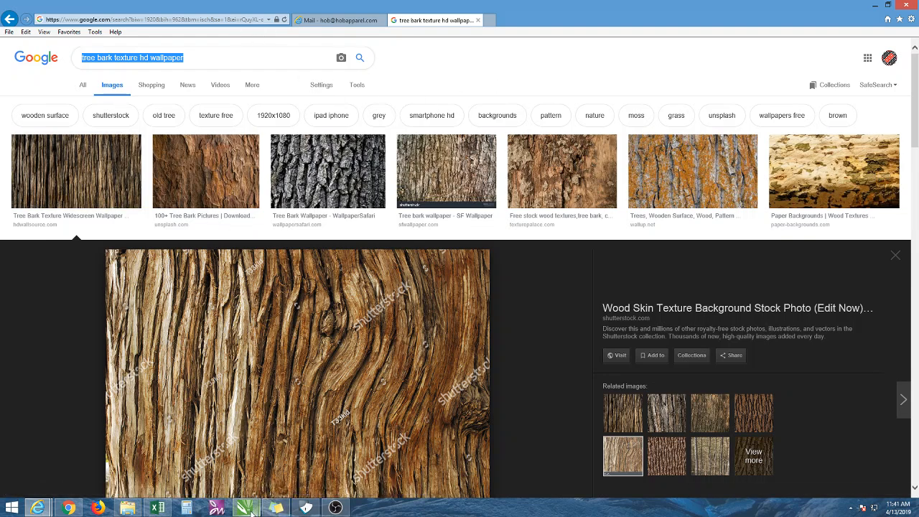
pyautogui.moveTo(244, 509)
pyautogui.click(194, 455)
pyautogui.click(549, 277)
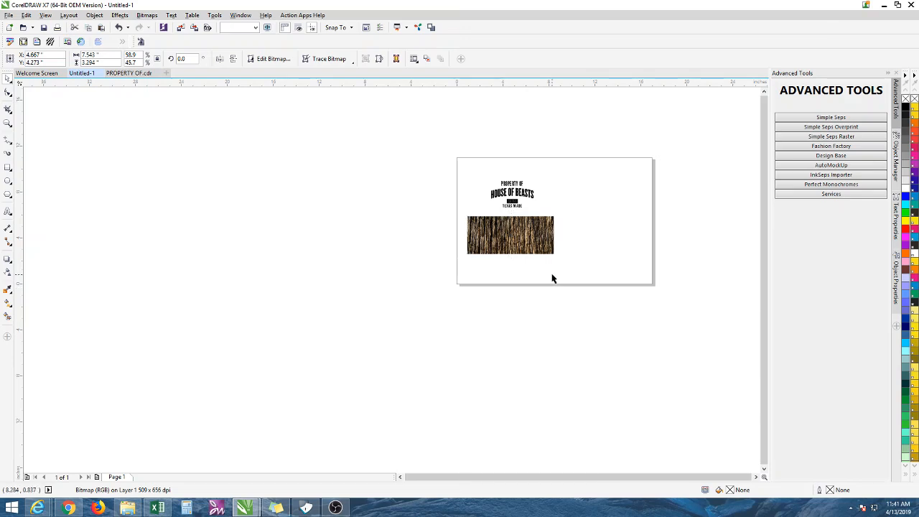
# - Move the bark bitmap slightly up, closer beneath the TEXAS MADE line
pyautogui.scroll(3, 524, 217)
pyautogui.click(523, 227)
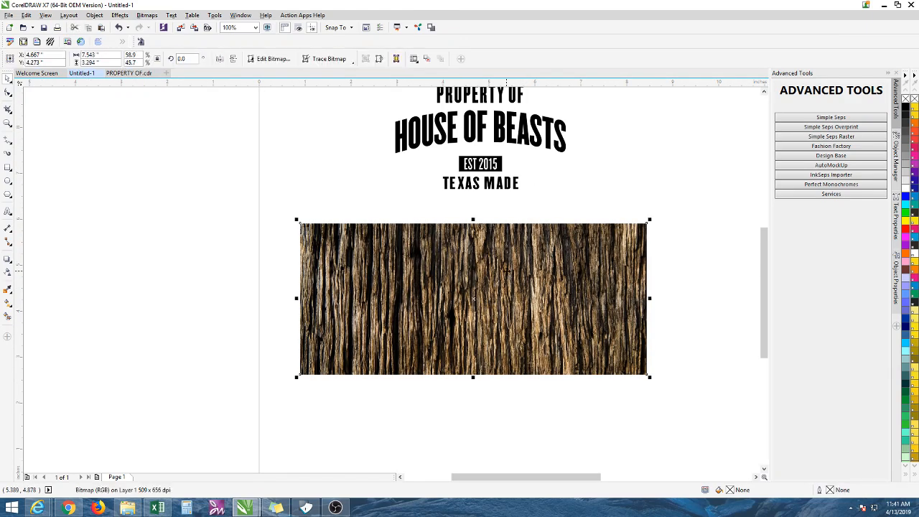
pyautogui.moveTo(520, 294)
pyautogui.mouseDown()
pyautogui.moveTo(549, 269)
pyautogui.moveTo(526, 279)
pyautogui.mouseUp()
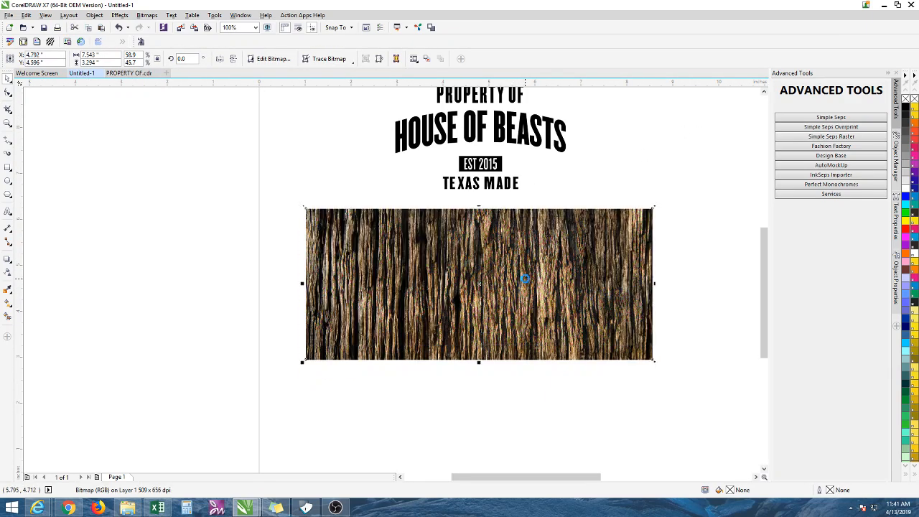
# - Convert the bark bitmap to Grayscale (8-bit) mode
pyautogui.click(634, 165)
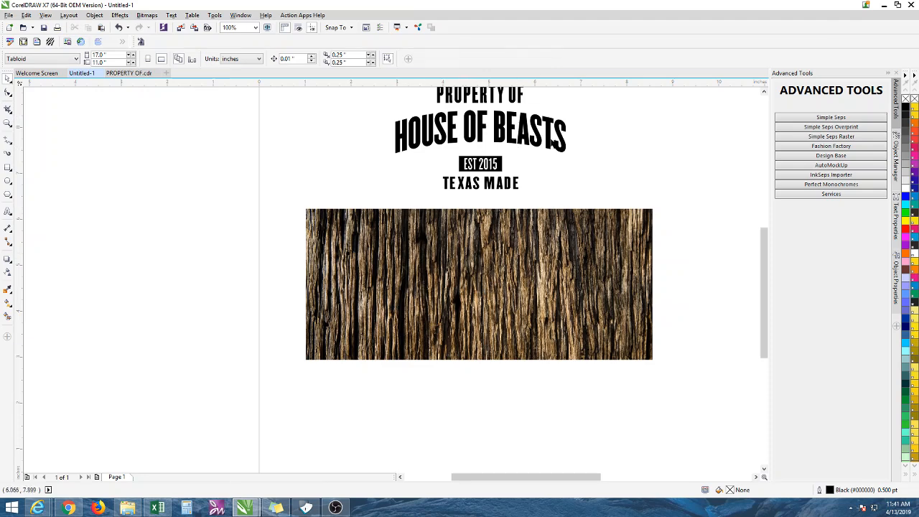
pyautogui.click(582, 283)
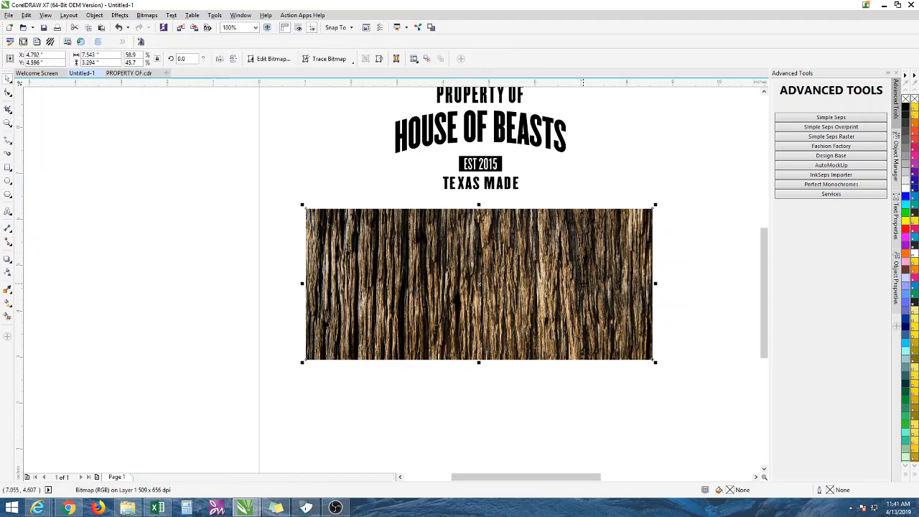
pyautogui.click(151, 16)
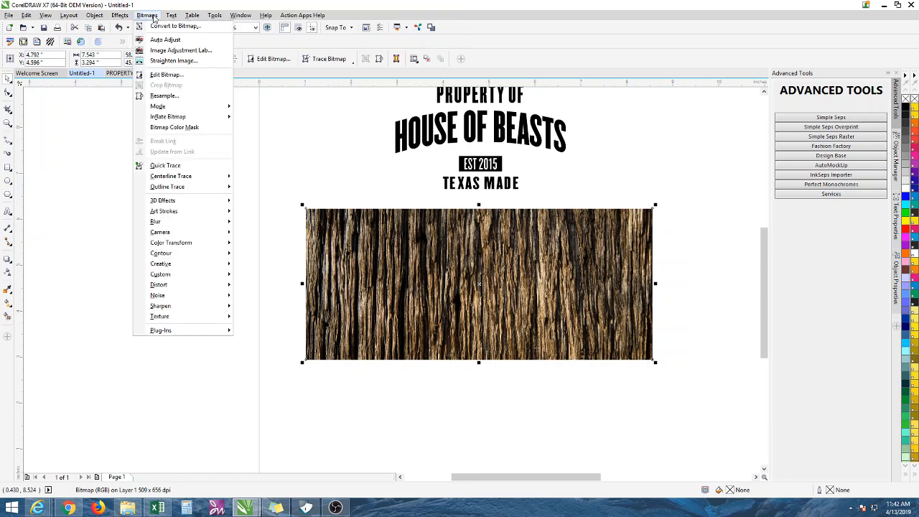
pyautogui.moveTo(161, 106)
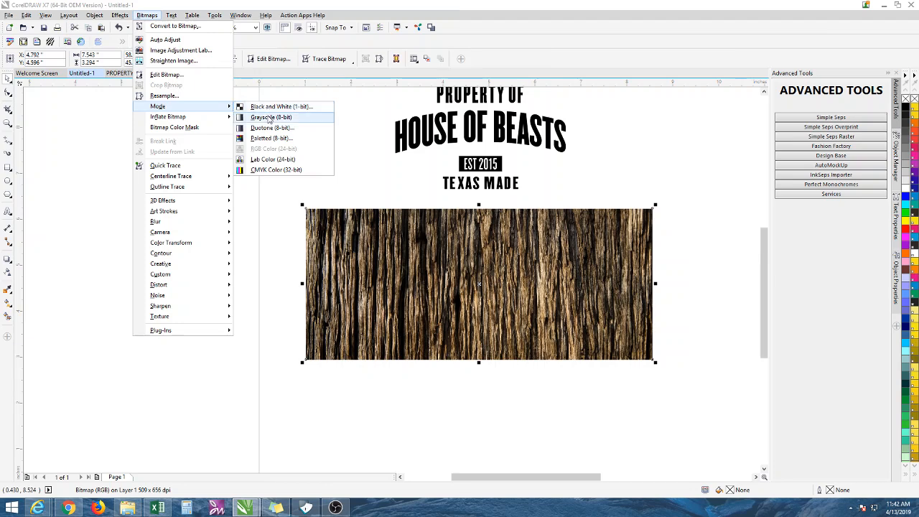
pyautogui.click(270, 117)
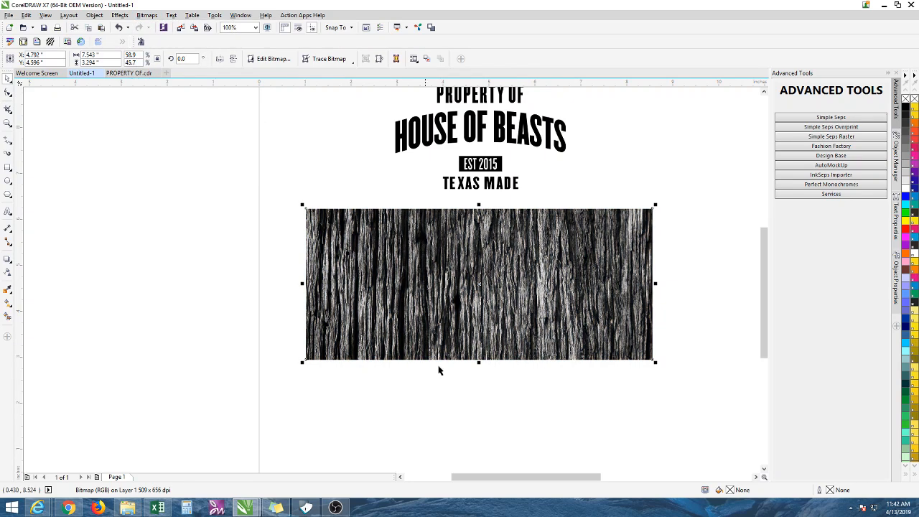
# - Apply a steep straight Tone Curve to the bark bitmap with points at 22, 79 and 65, 255 for high contrast
pyautogui.click(129, 16)
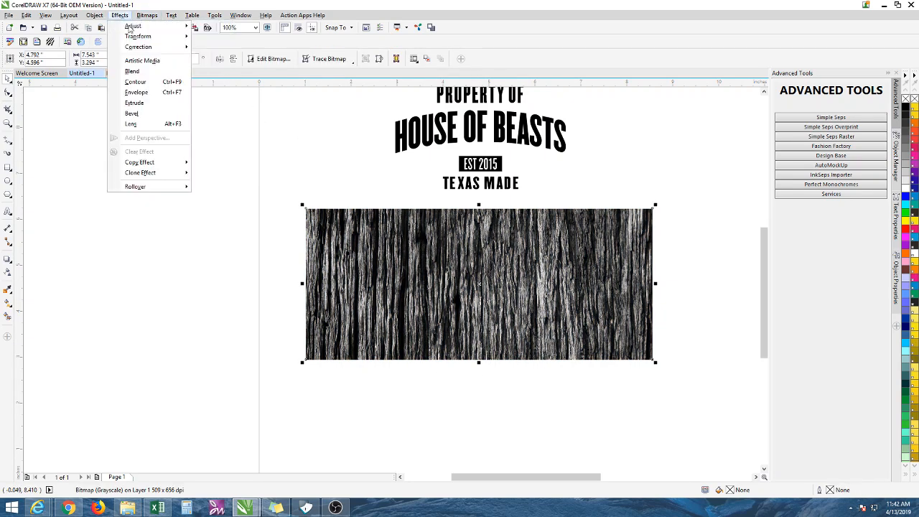
pyautogui.moveTo(133, 28)
pyautogui.click(241, 64)
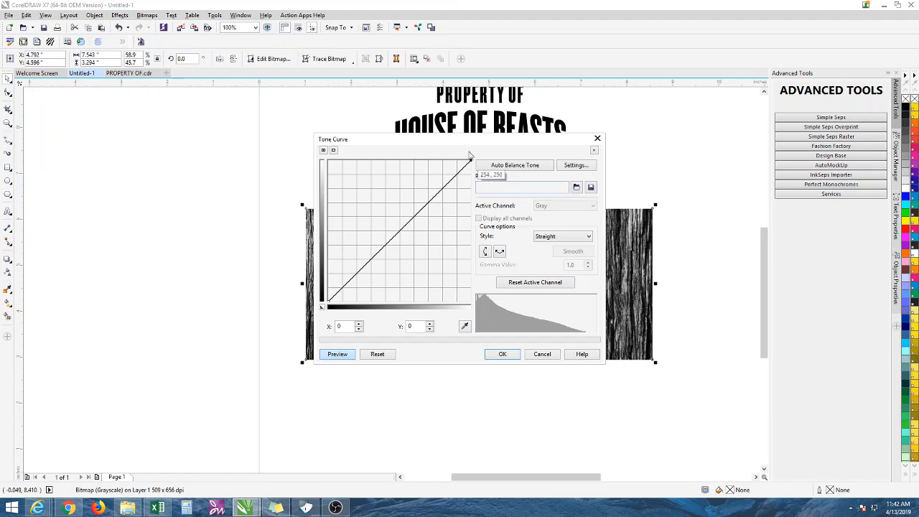
pyautogui.moveTo(461, 140); pyautogui.dragTo(660, 167)
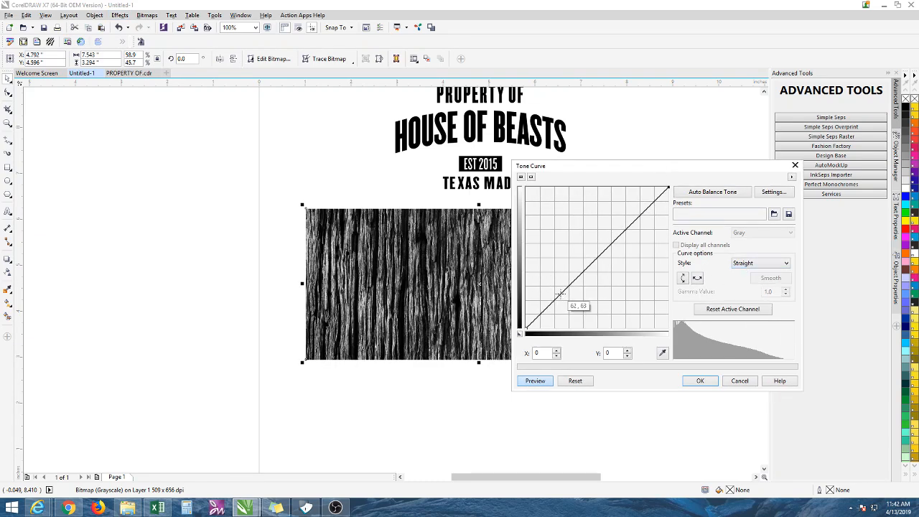
pyautogui.moveTo(560, 292)
pyautogui.mouseDown()
pyautogui.moveTo(541, 300)
pyautogui.moveTo(543, 289)
pyautogui.mouseUp()
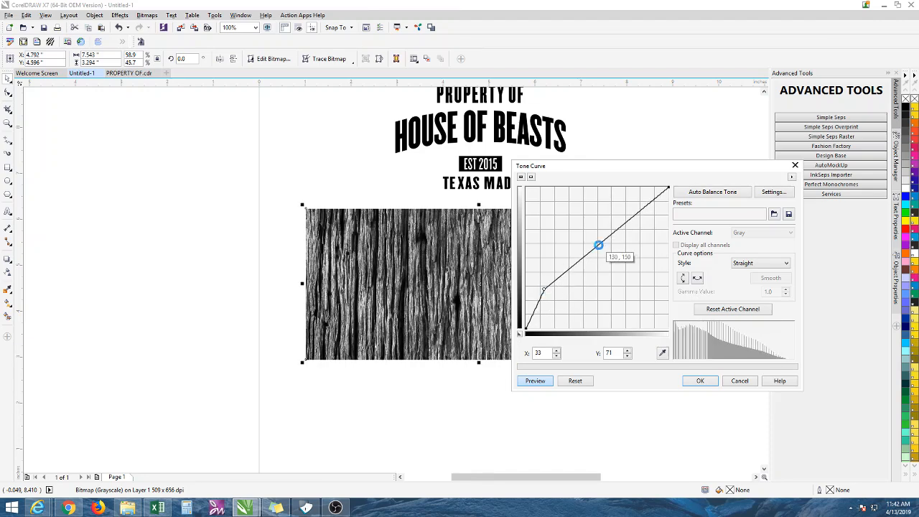
pyautogui.moveTo(598, 245); pyautogui.dragTo(663, 151)
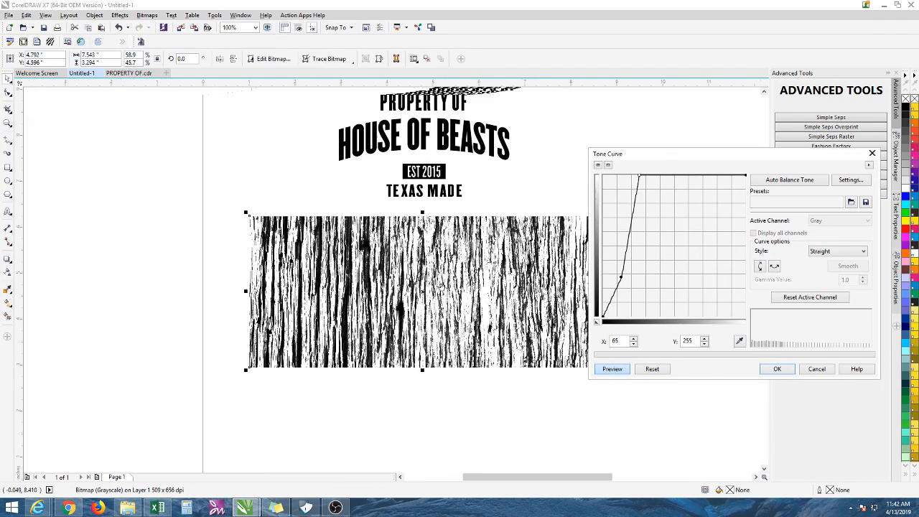
pyautogui.moveTo(620, 277)
pyautogui.mouseDown()
pyautogui.moveTo(650, 300)
pyautogui.moveTo(617, 261)
pyautogui.moveTo(641, 281)
pyautogui.moveTo(629, 219)
pyautogui.moveTo(609, 239)
pyautogui.moveTo(609, 228)
pyautogui.moveTo(614, 274)
pyautogui.mouseUp()
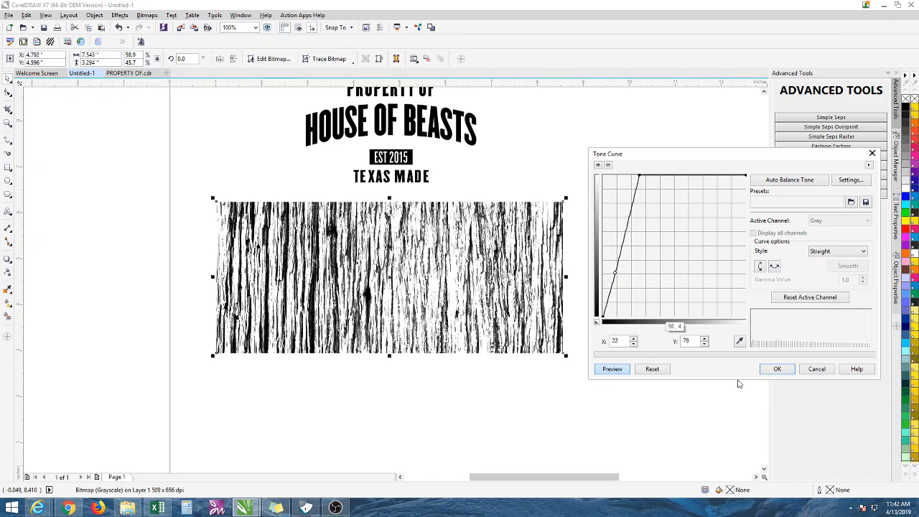
pyautogui.click(777, 369)
pyautogui.click(476, 427)
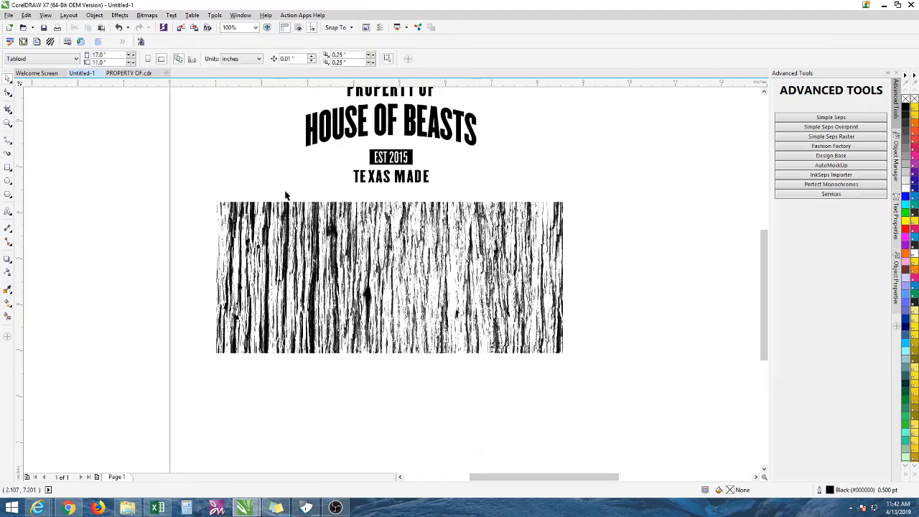
# - Start converting the bark bitmap to Black and White (1-bit) and show the whole image in the conversion preview
pyautogui.click(297, 255)
pyautogui.click(147, 15)
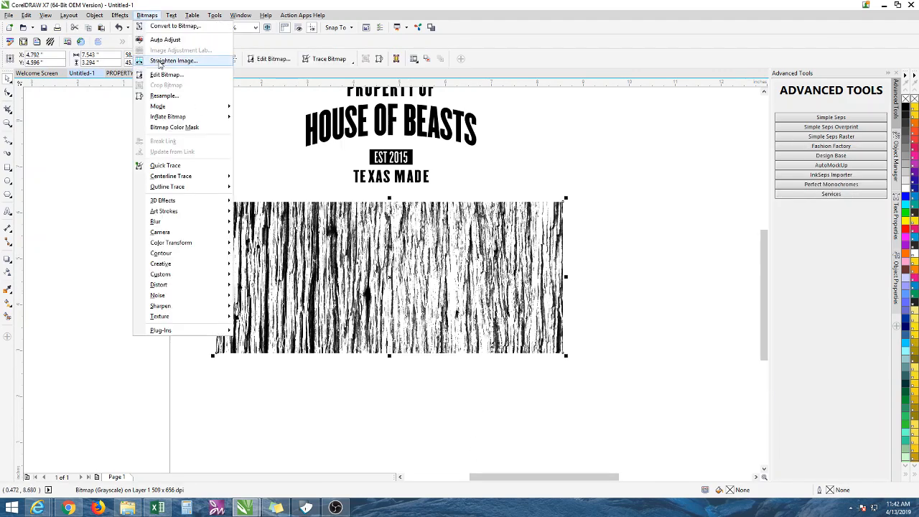
pyautogui.moveTo(157, 105)
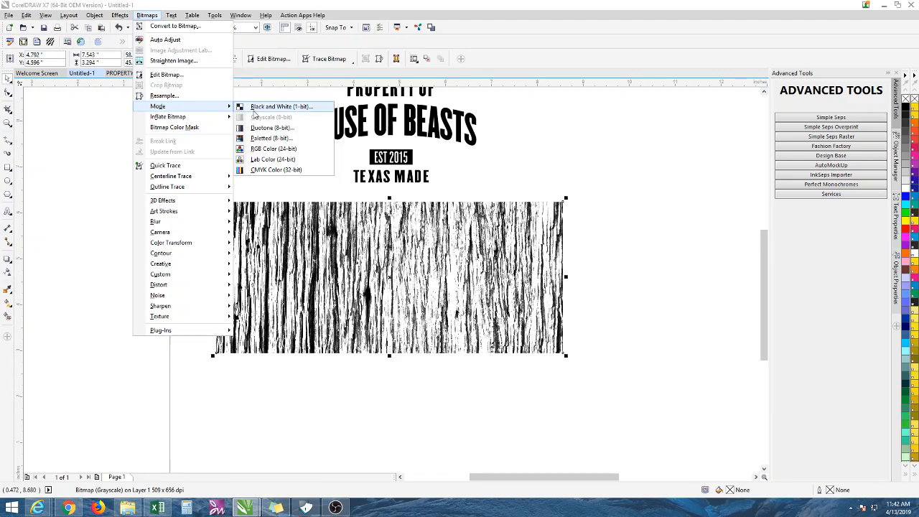
pyautogui.click(267, 106)
pyautogui.click(415, 208)
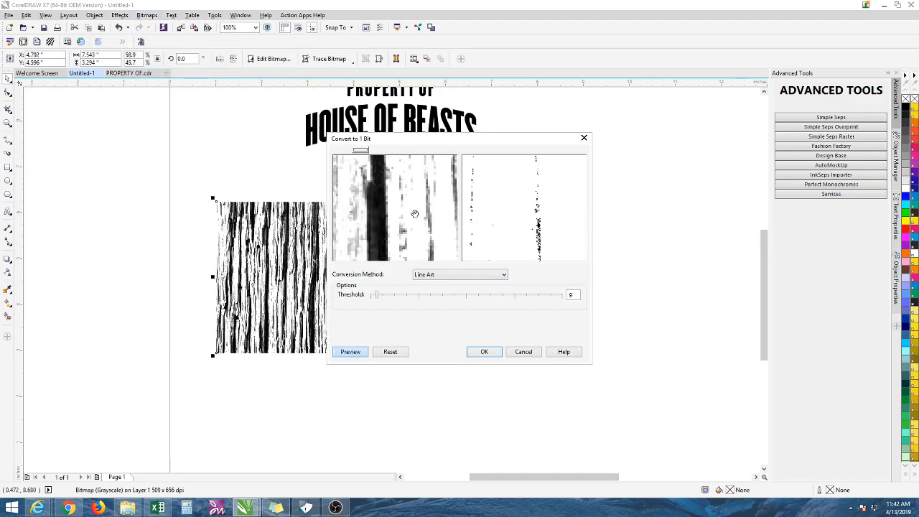
pyautogui.rightClick(414, 208)
pyautogui.rightClick(414, 208)
pyautogui.rightClick(414, 207)
pyautogui.rightClick(414, 208)
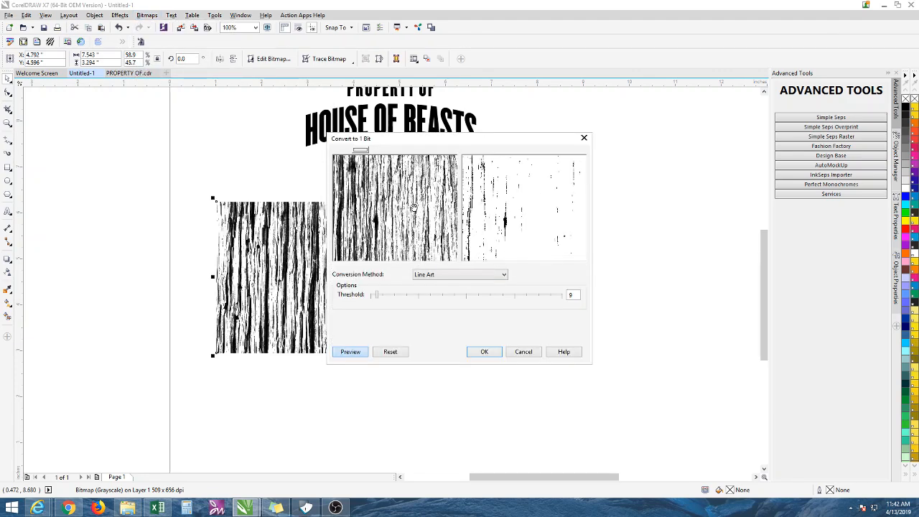
pyautogui.rightClick(414, 208)
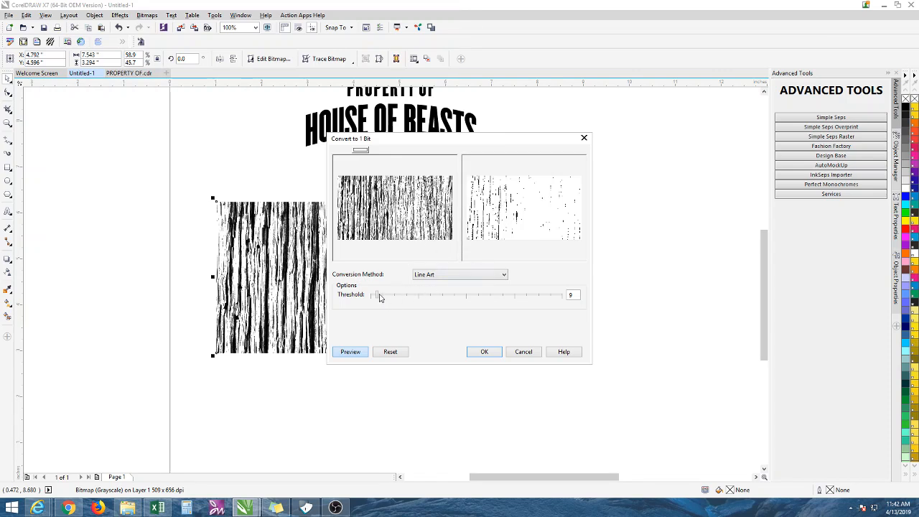
# - Set the Line Art threshold to 74 and apply the 1-bit conversion to the bark bitmap
pyautogui.moveTo(378, 296); pyautogui.dragTo(551, 305)
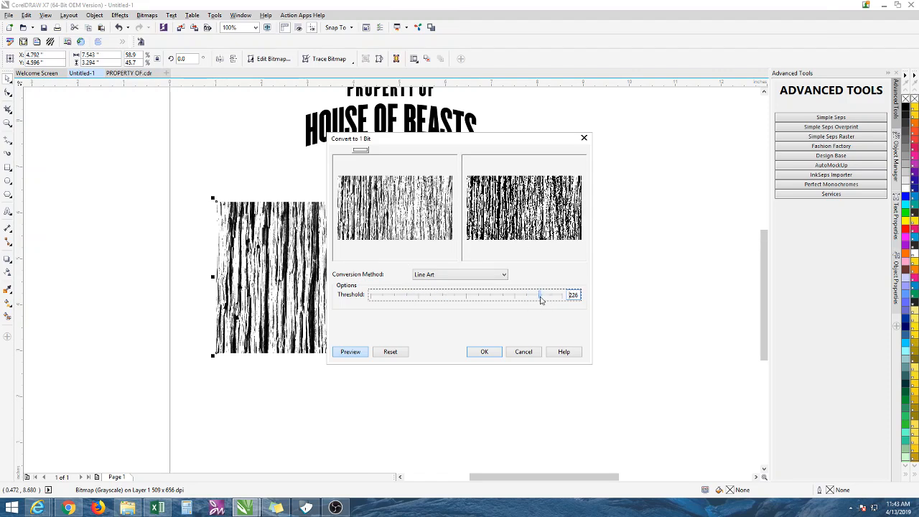
pyautogui.moveTo(525, 296); pyautogui.dragTo(513, 297)
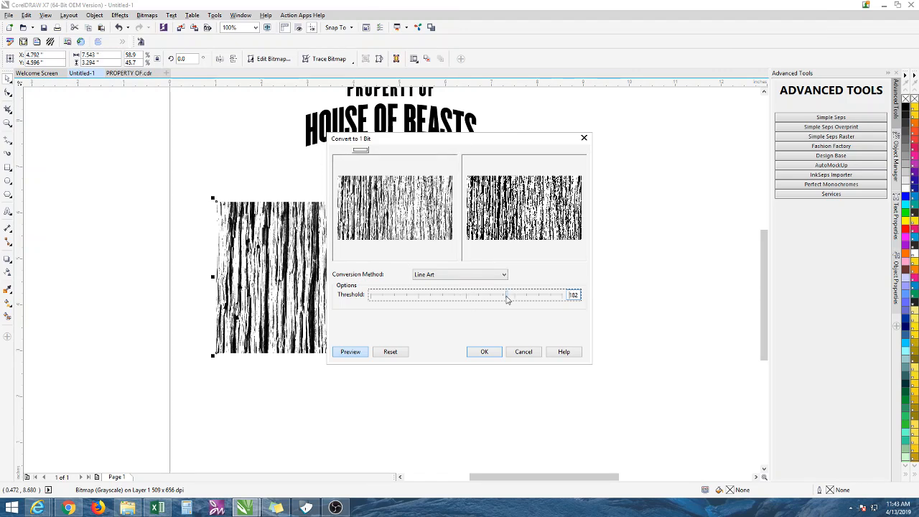
pyautogui.moveTo(506, 299); pyautogui.dragTo(433, 298)
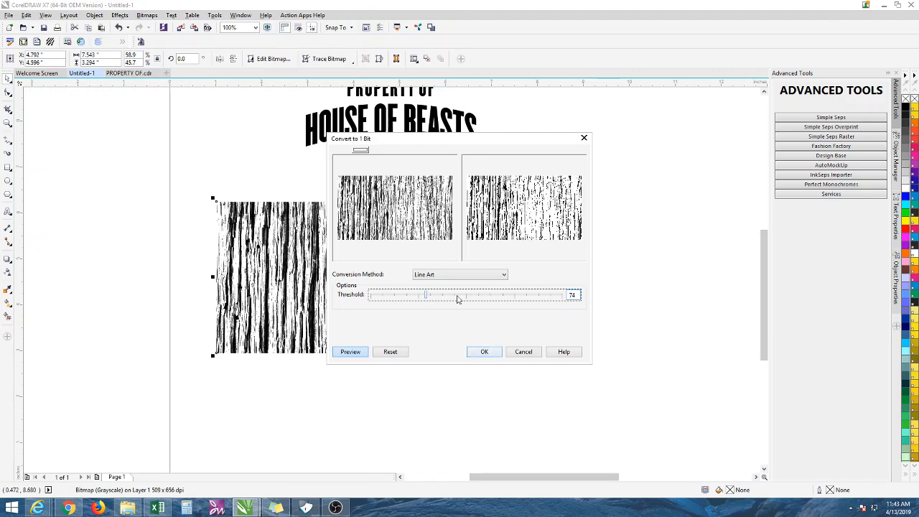
pyautogui.click(483, 352)
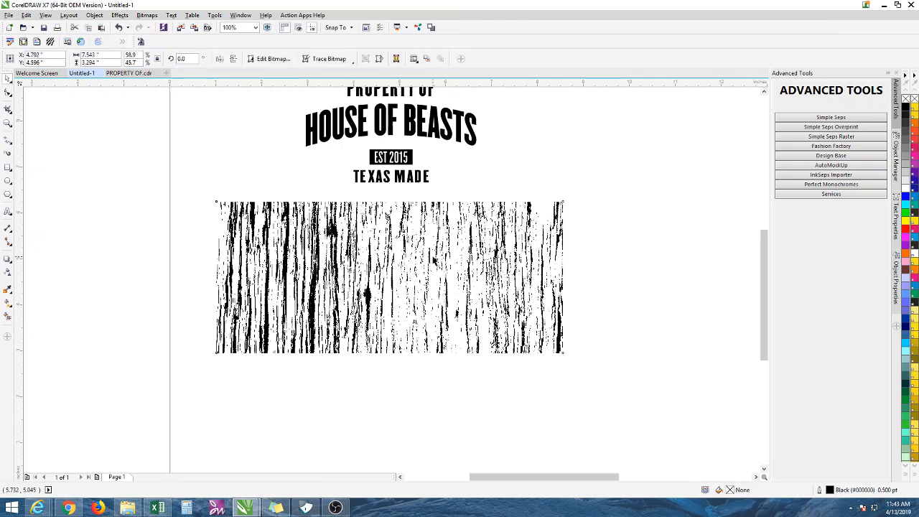
# - Move the monochrome bark bitmap lower on the page, leaving a clear gap below the lettering group
pyautogui.moveTo(433, 258); pyautogui.dragTo(495, 264)
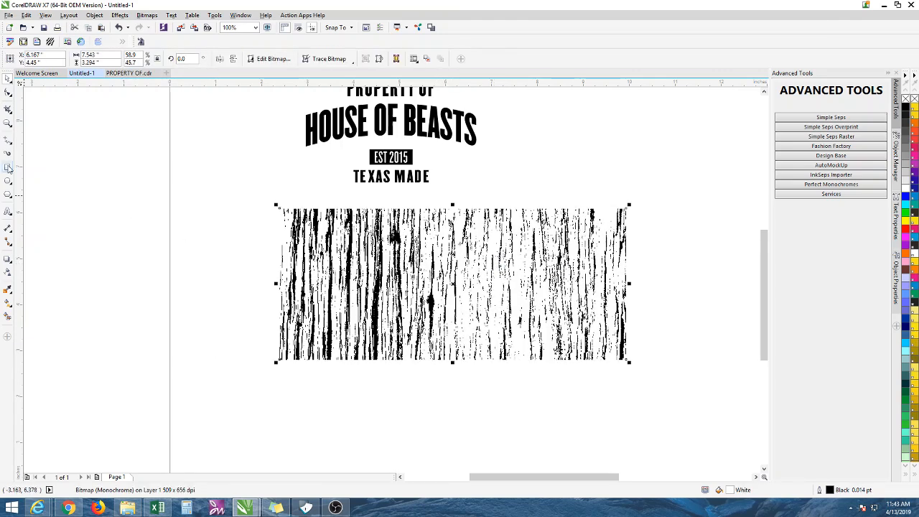
pyautogui.scroll(-1, 257, 227)
pyautogui.click(317, 201)
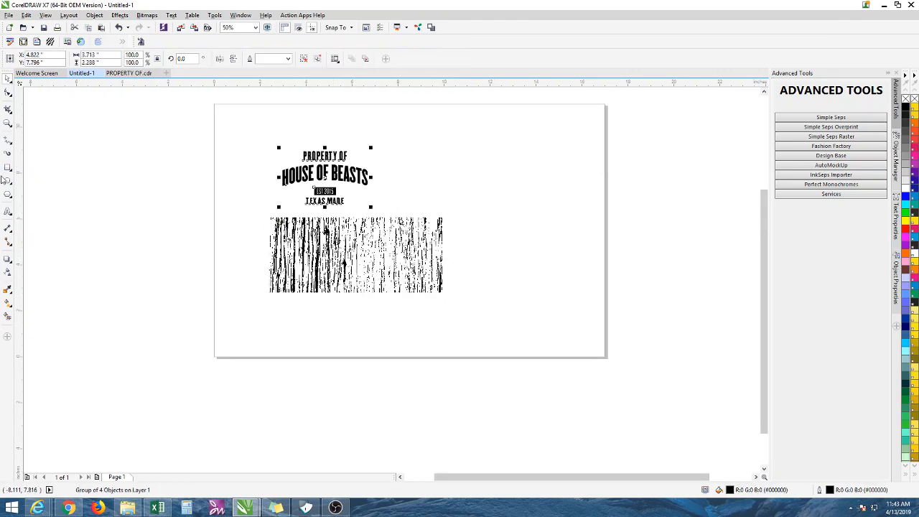
pyautogui.click(265, 258)
pyautogui.moveTo(266, 259); pyautogui.dragTo(265, 301)
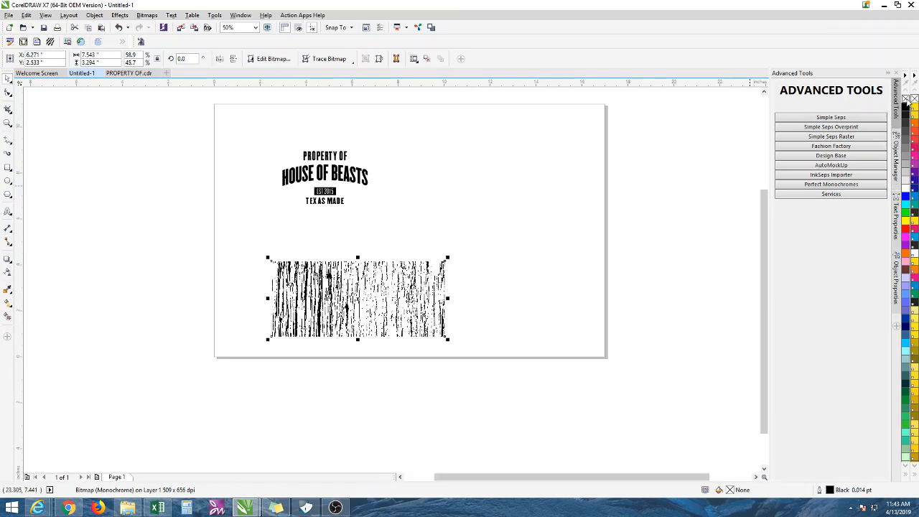
# - Try blue, cyan and green as the foreground color of the bark bitmap
pyautogui.rightClick(905, 195)
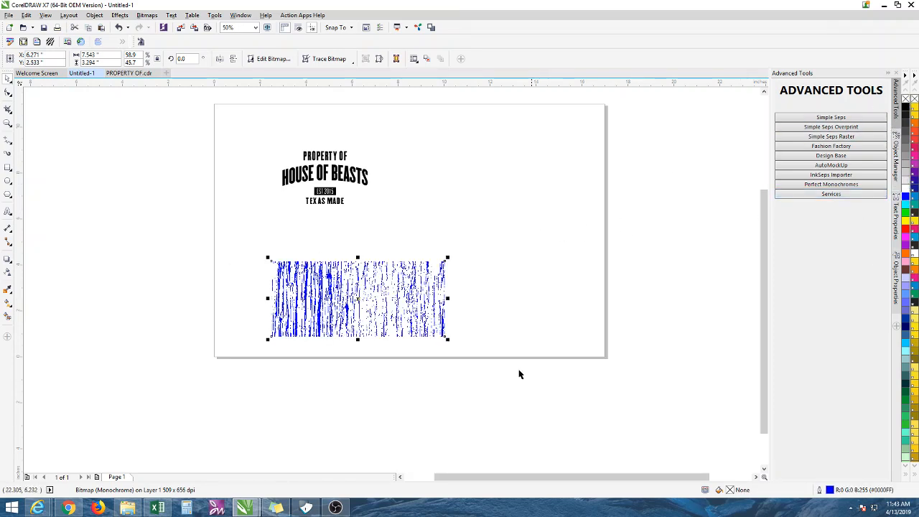
pyautogui.click(335, 307)
pyautogui.rightClick(906, 217)
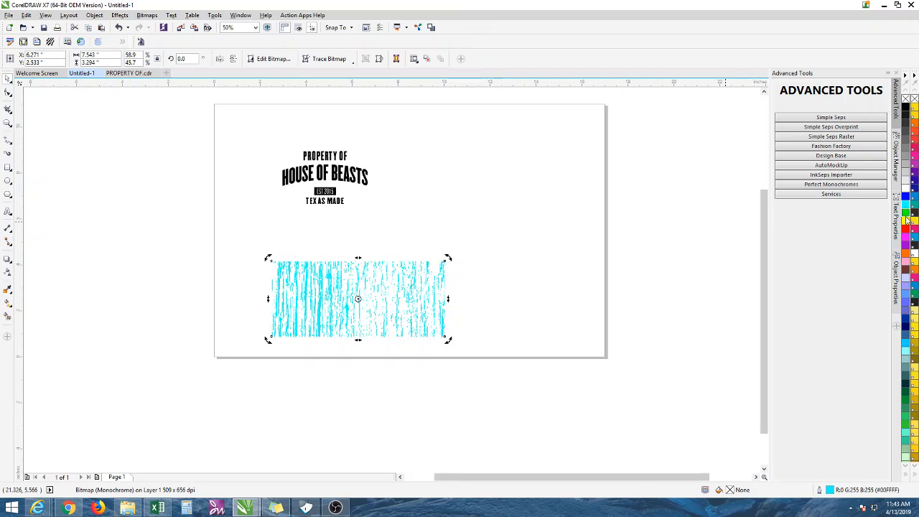
pyautogui.rightClick(905, 213)
# - Draw a rectangle about 9.9 by 5.4 inches around the lettering and fill it with blue (#0000FF)
pyautogui.click(8, 168)
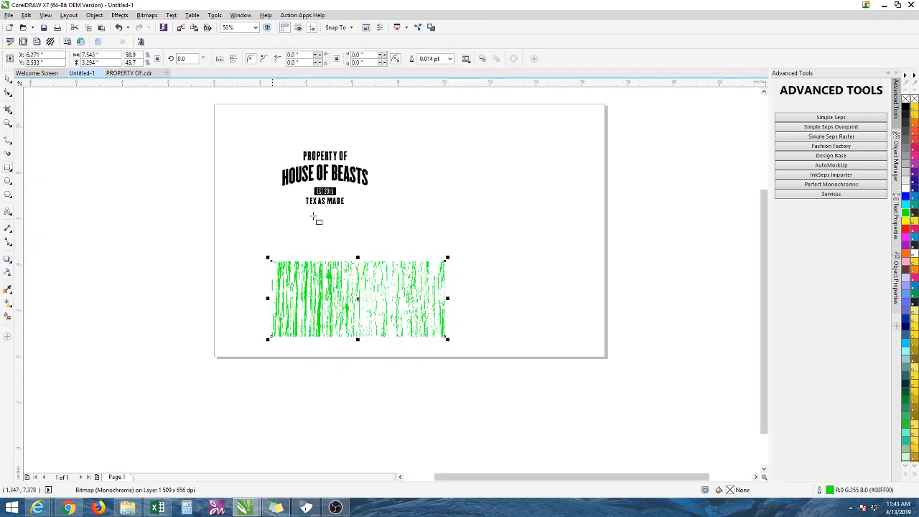
pyautogui.moveTo(234, 128); pyautogui.dragTo(464, 254)
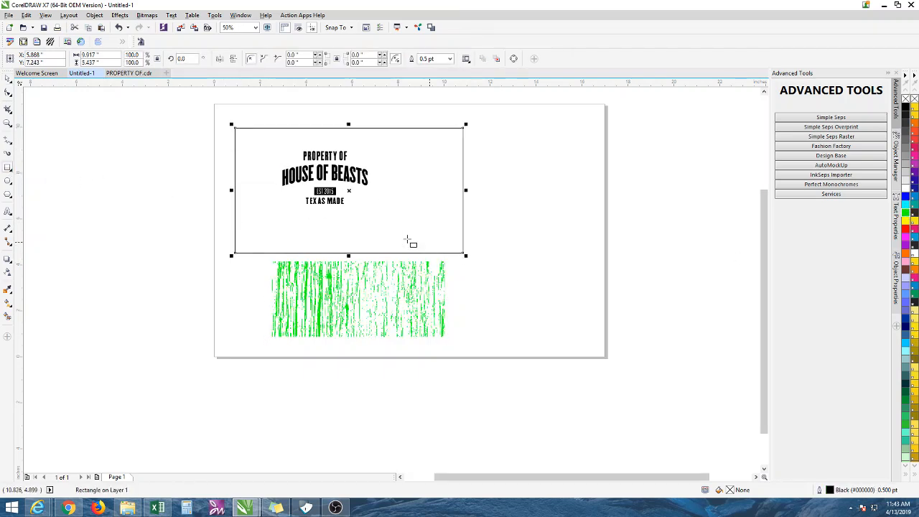
pyautogui.click(908, 202)
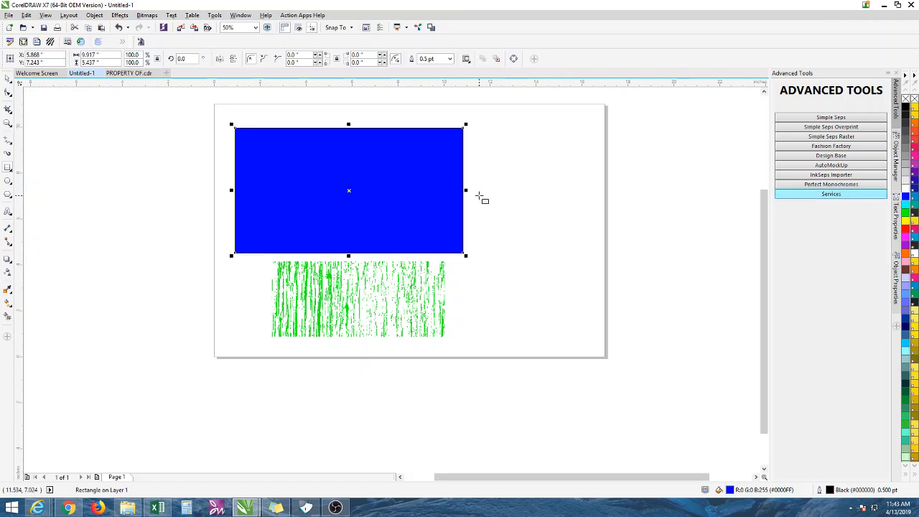
# - Send the blue rectangle to the back of the page, behind the lettering
pyautogui.rightClick(410, 177)
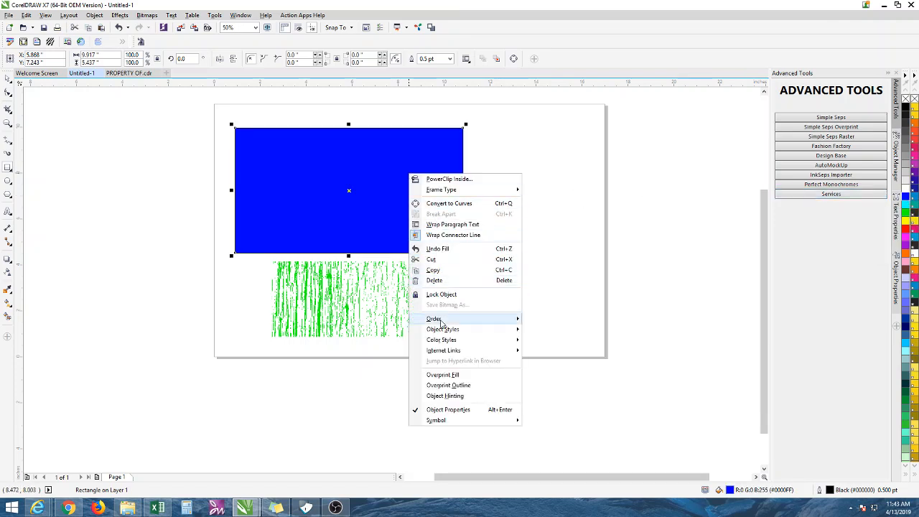
pyautogui.moveTo(468, 320)
pyautogui.click(552, 330)
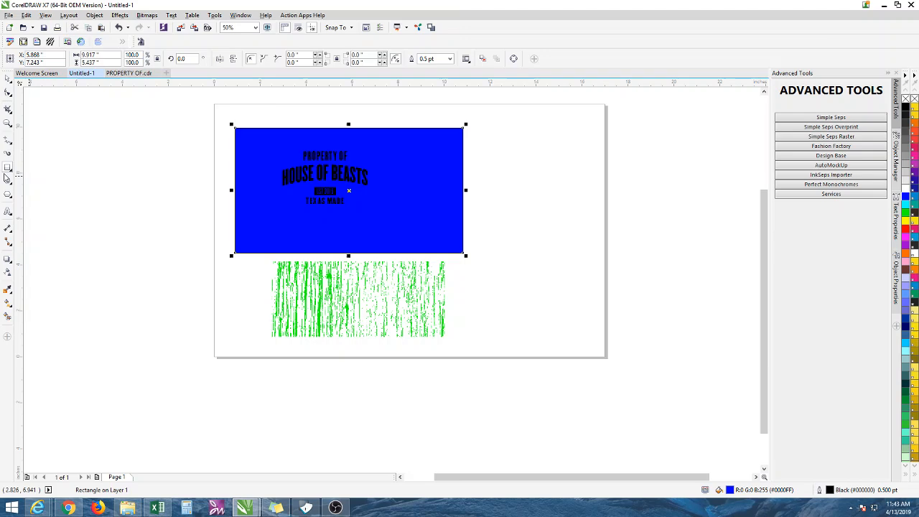
# - Fill the House of Beasts lettering group with white and deselect it
pyautogui.click(7, 79)
pyautogui.moveTo(261, 120); pyautogui.dragTo(416, 250)
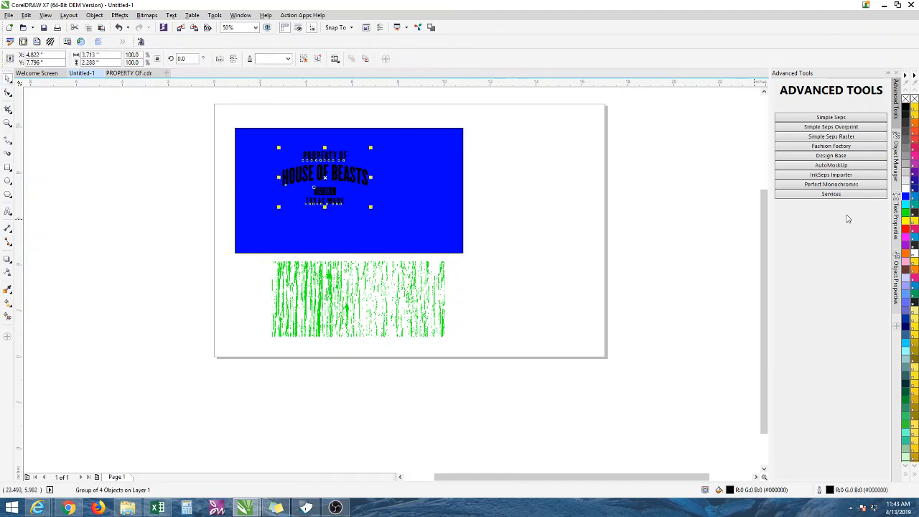
pyautogui.click(906, 193)
pyautogui.scroll(1, 345, 150)
pyautogui.click(599, 332)
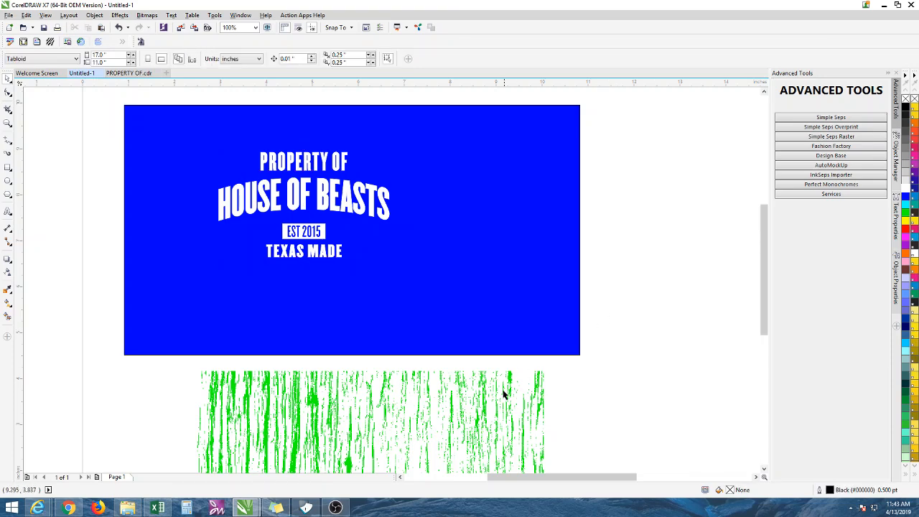
# - Move the bark bitmap up to overlap the rectangle's lower part and recolor it the same blue (#0000FF)
pyautogui.click(508, 384)
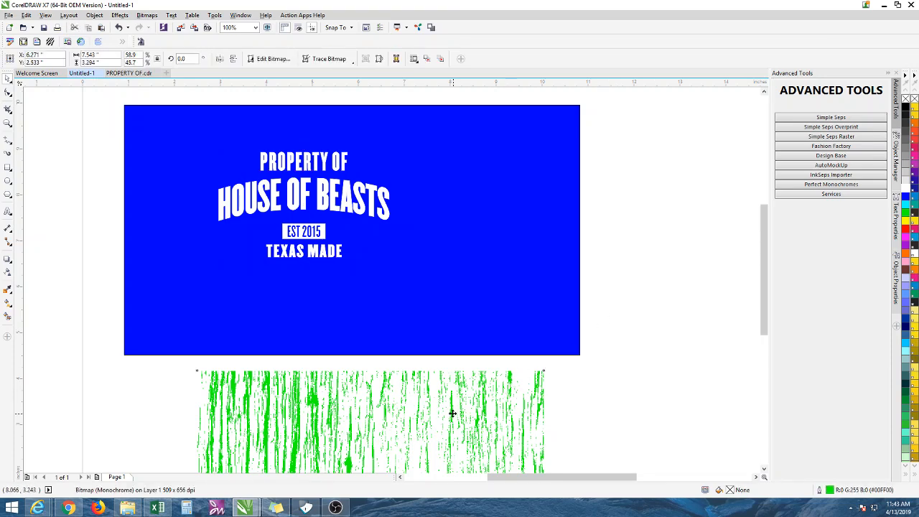
pyautogui.moveTo(452, 414); pyautogui.dragTo(450, 343)
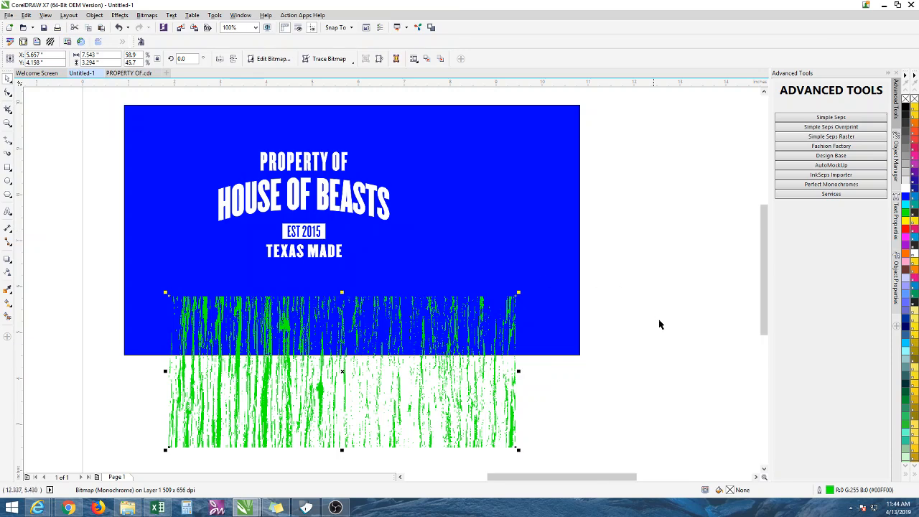
pyautogui.rightClick(904, 203)
# - Bring the blue bark bitmap to the front of the page and move it over the white lettering
pyautogui.rightClick(317, 397)
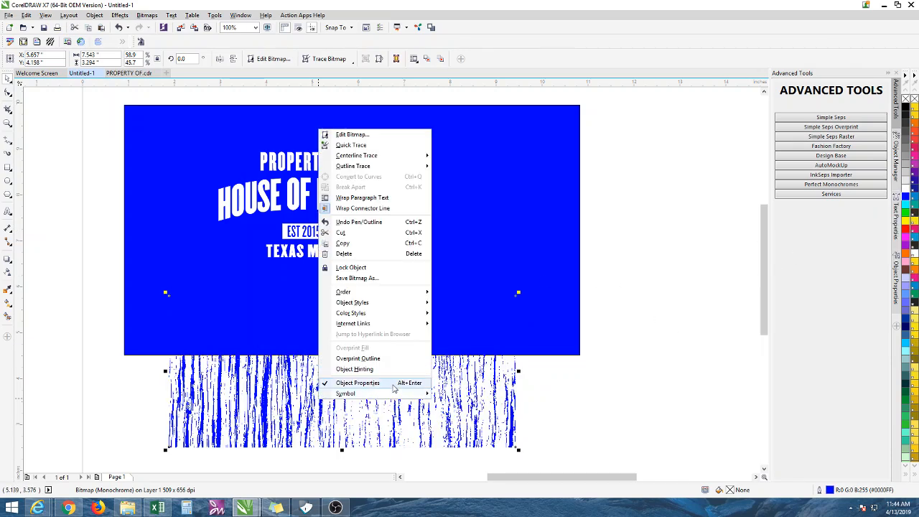
pyautogui.click(551, 401)
pyautogui.rightClick(347, 380)
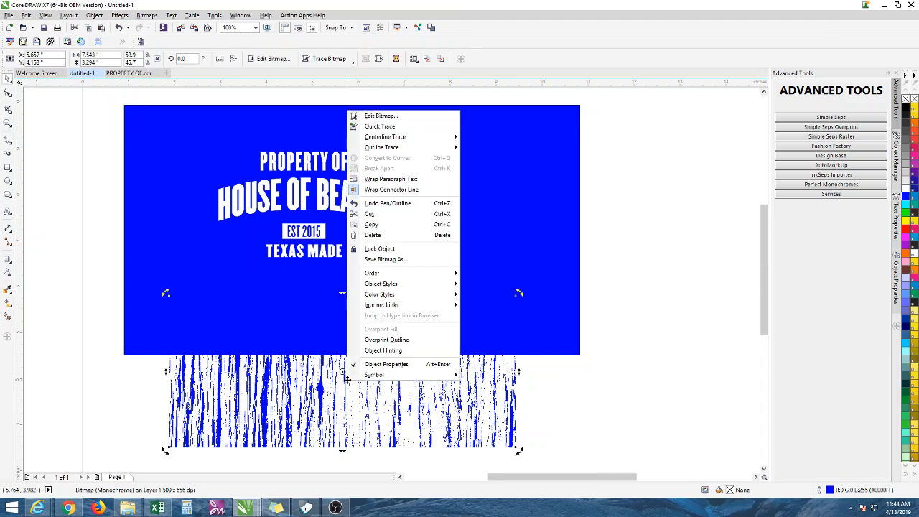
pyautogui.moveTo(433, 274)
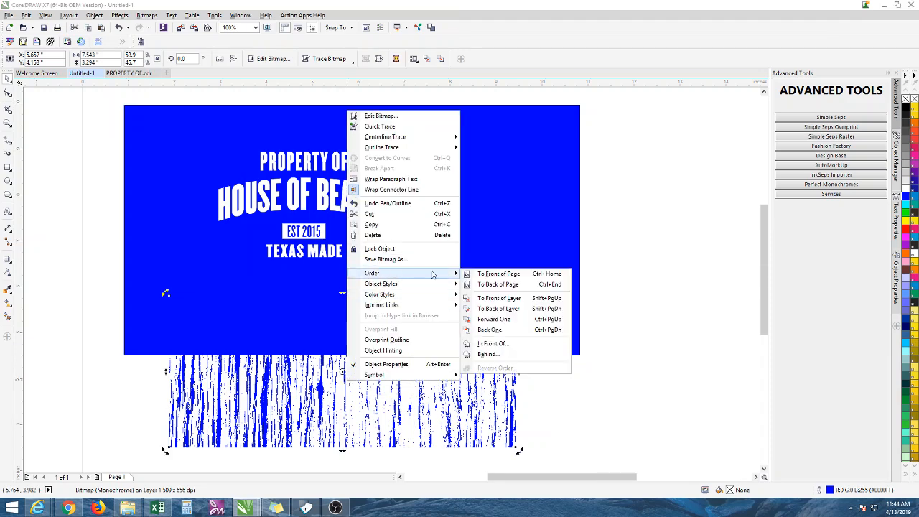
pyautogui.click(490, 274)
pyautogui.click(586, 361)
pyautogui.moveTo(320, 397); pyautogui.dragTo(320, 201)
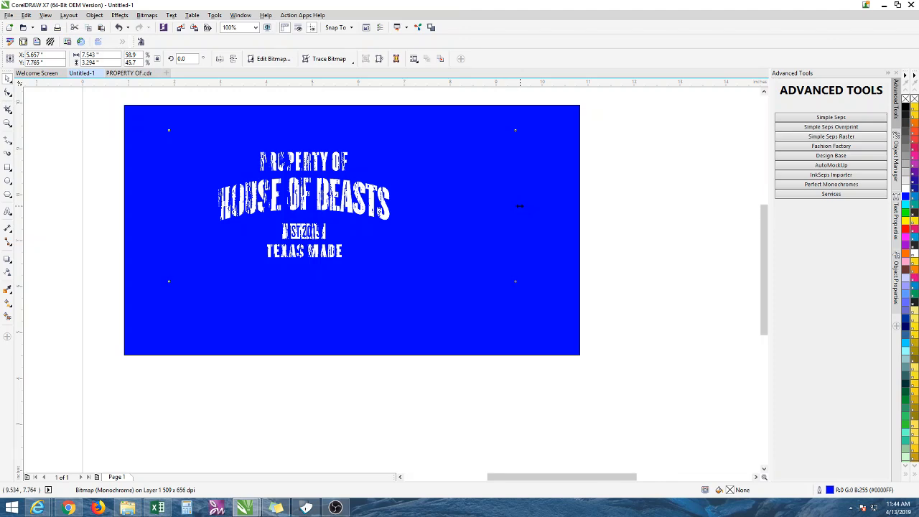
# - Narrow the bark bitmap over the lettering to about 6.23 inches wide, keeping its height
pyautogui.moveTo(520, 206); pyautogui.dragTo(447, 205)
pyautogui.scroll(2, 270, 167)
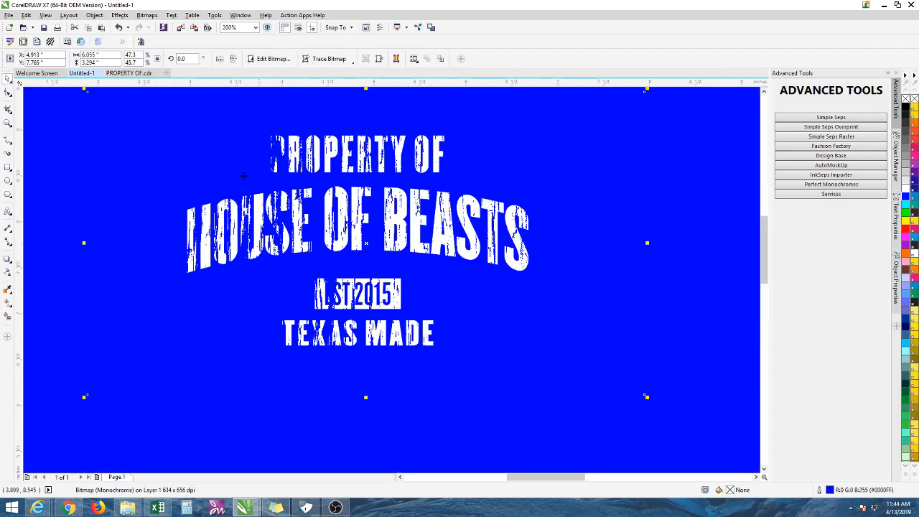
pyautogui.moveTo(84, 243)
pyautogui.mouseDown()
pyautogui.moveTo(122, 242)
pyautogui.moveTo(97, 241)
pyautogui.mouseUp()
pyautogui.scroll(-2, 124, 242)
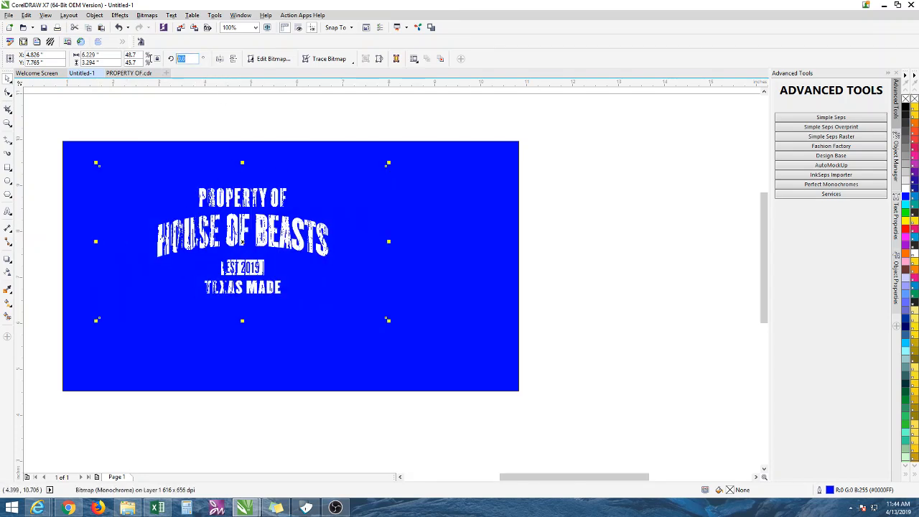
# - Rotate the bark bitmap to 90 degrees and shift it lower across the lettering
pyautogui.write('90')
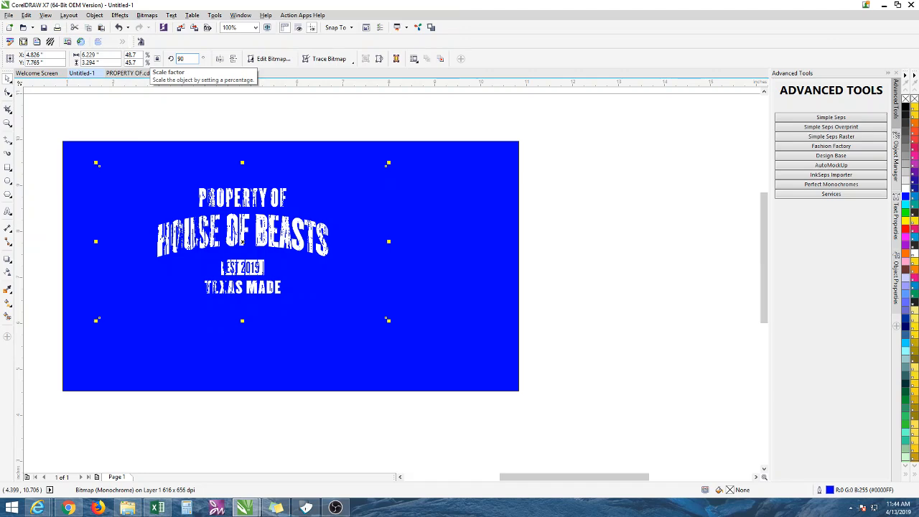
pyautogui.press('Return')
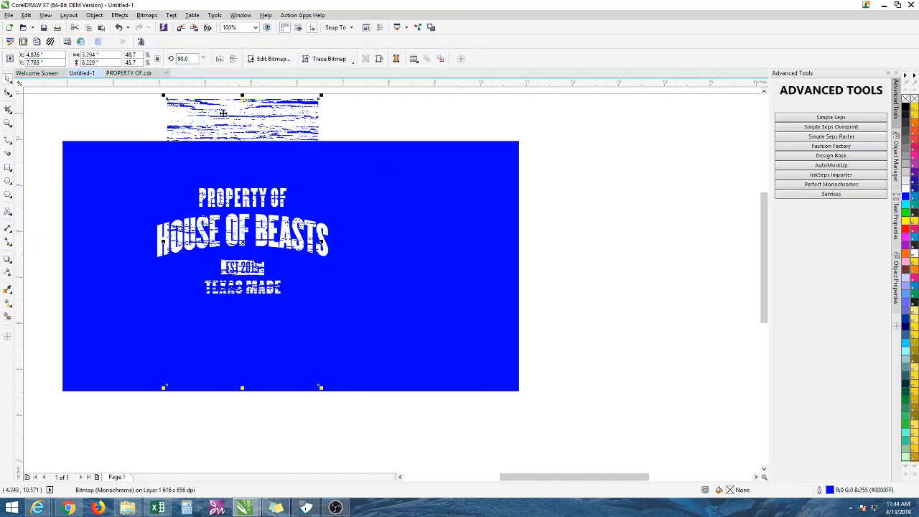
pyautogui.moveTo(270, 120); pyautogui.dragTo(235, 174)
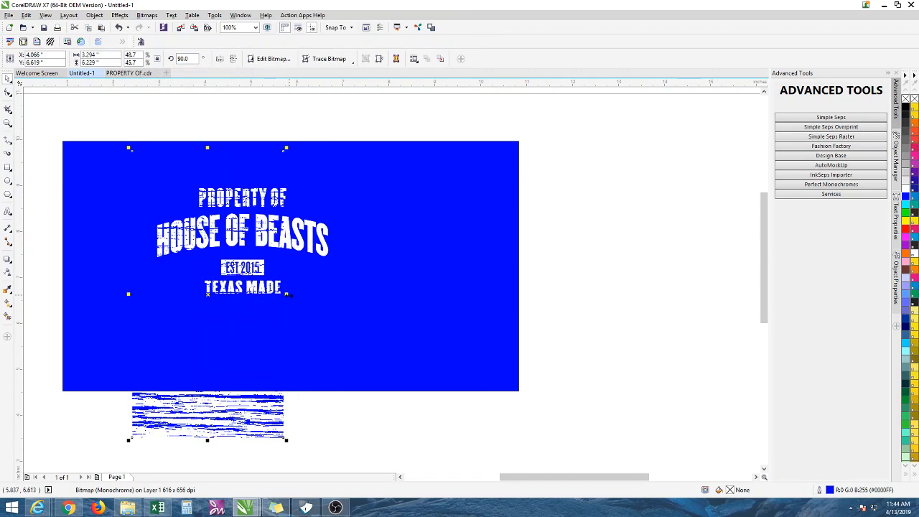
# - Stretch the rotated bark bitmap to about 5.17 inches wide and shorten it to about 3.74 inches high
pyautogui.moveTo(286, 294); pyautogui.dragTo(373, 294)
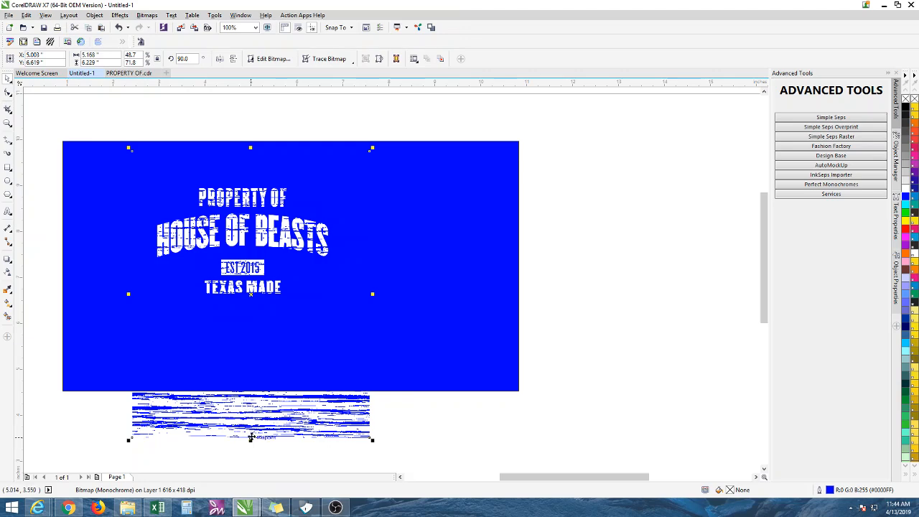
pyautogui.moveTo(252, 440); pyautogui.dragTo(257, 324)
pyautogui.scroll(1, 244, 221)
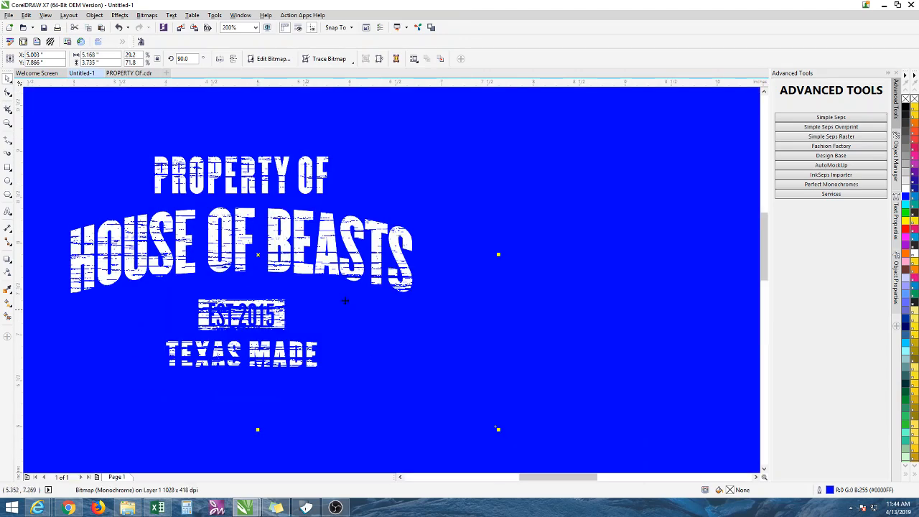
# - Set the bark bitmap's rotation angle to 360 degrees so the grain runs vertically
pyautogui.moveTo(189, 58); pyautogui.dragTo(183, 58)
pyautogui.write('360')
pyautogui.press('Return')
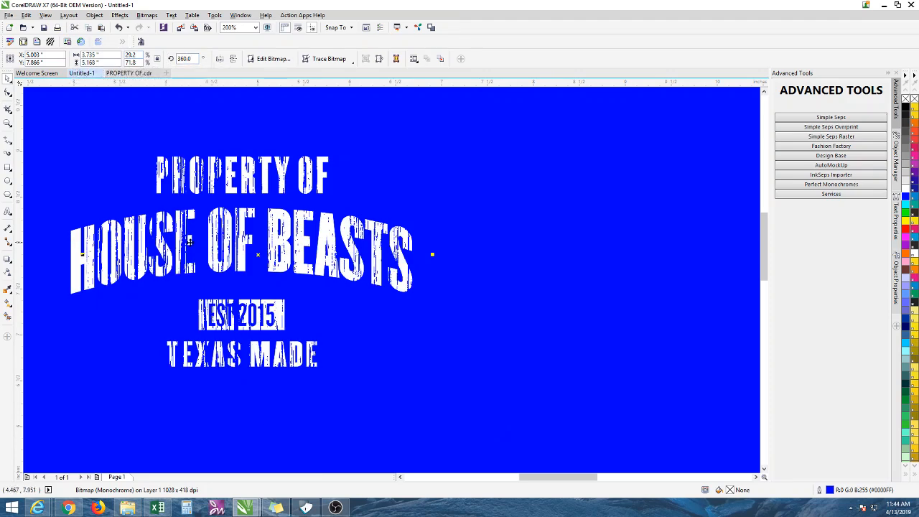
# - Resize the bark bitmap over the lettering to about 5.17 inches wide by 4.68 inches high and deselect it
pyautogui.scroll(-1, 210, 235)
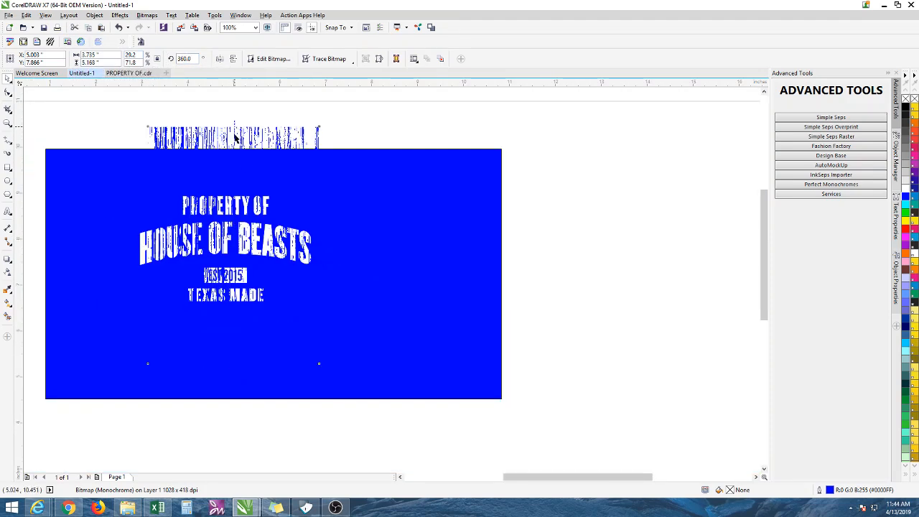
pyautogui.moveTo(234, 123); pyautogui.dragTo(234, 145)
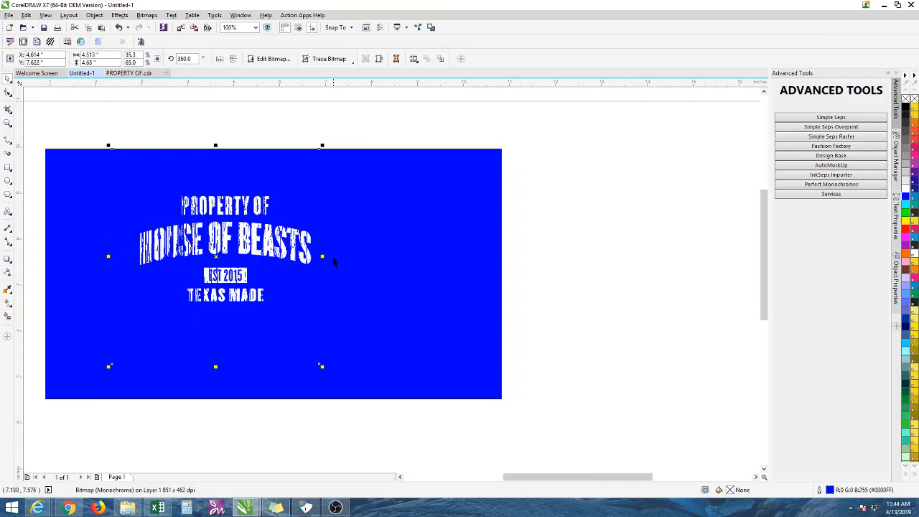
pyautogui.moveTo(322, 256); pyautogui.dragTo(352, 257)
pyautogui.click(387, 133)
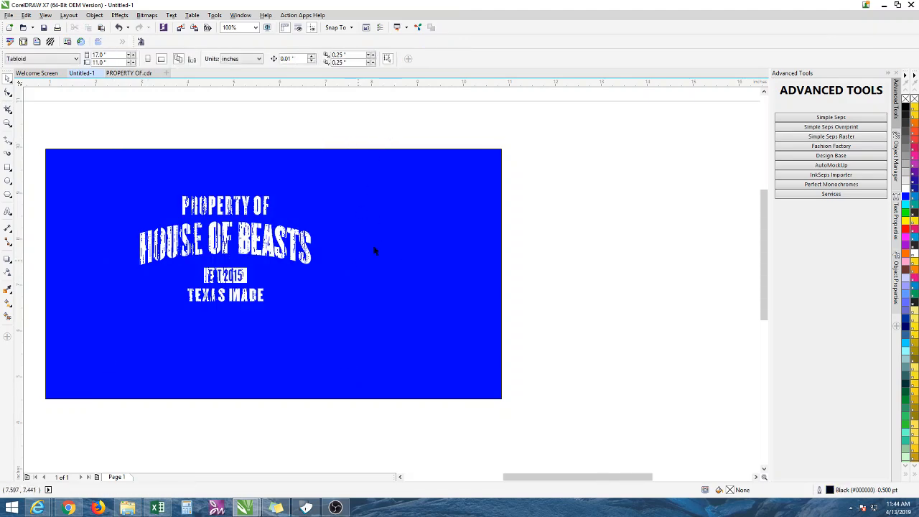
# - Draw a white-filled ellipse about 3.33 by 2.40 inches and place it on the blue rectangle beside the lettering
pyautogui.click(8, 181)
pyautogui.moveTo(593, 229)
pyautogui.mouseDown()
pyautogui.moveTo(432, 312)
pyautogui.moveTo(435, 338)
pyautogui.mouseUp()
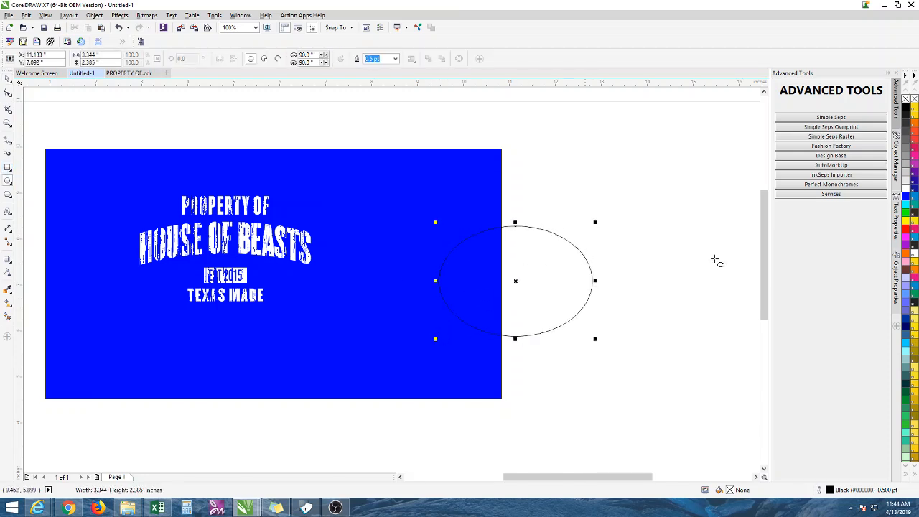
pyautogui.click(905, 190)
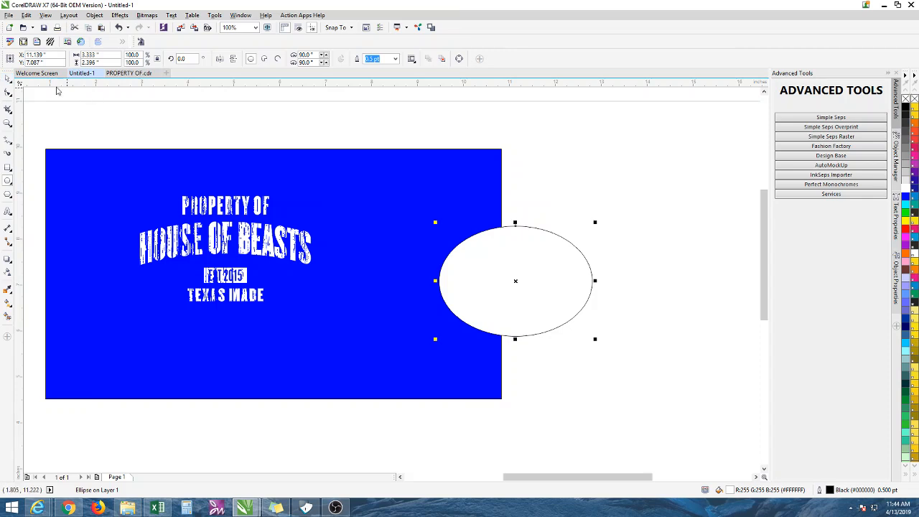
pyautogui.click(8, 80)
pyautogui.moveTo(543, 258); pyautogui.dragTo(419, 279)
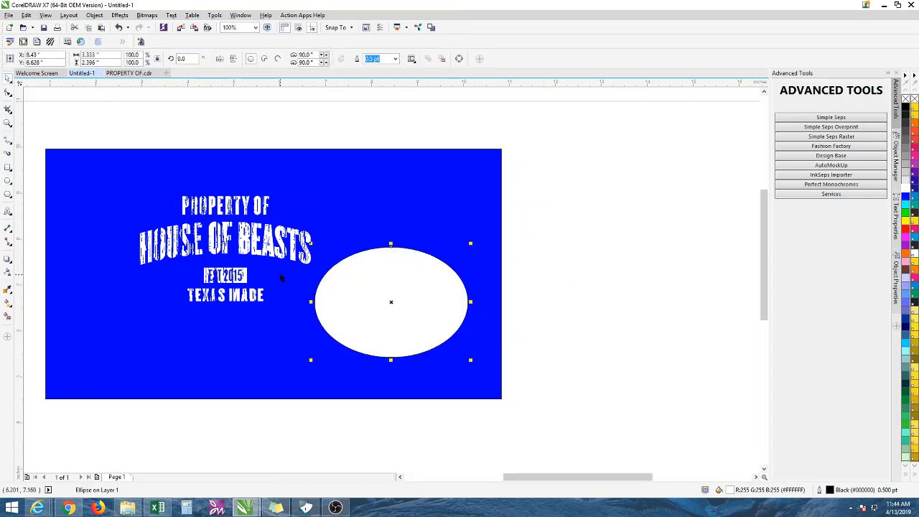
# - Try placing the bark bitmap over the white ellipse and move it back over the lettering
pyautogui.click(231, 256)
pyautogui.moveTo(231, 255); pyautogui.dragTo(404, 290)
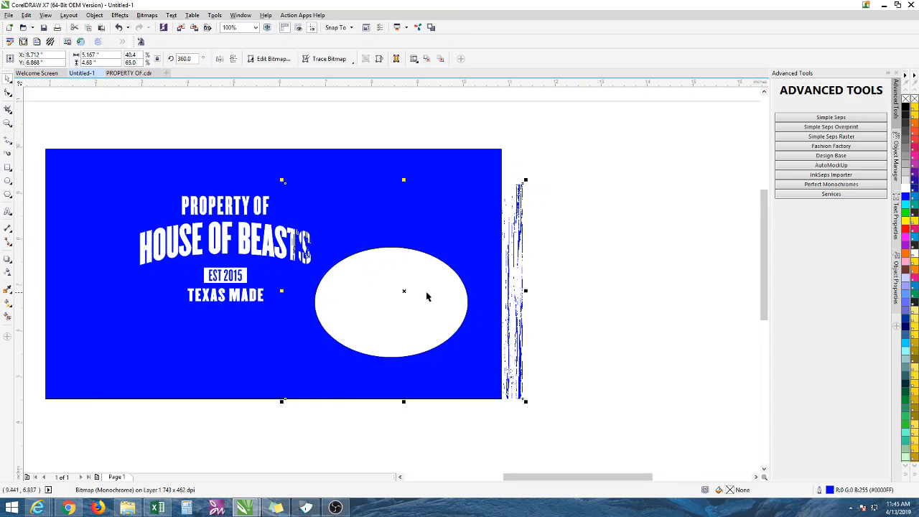
pyautogui.moveTo(513, 282); pyautogui.dragTo(352, 267)
# - Bring the bark bitmap to the front of the page, above the white ellipse
pyautogui.rightClick(293, 274)
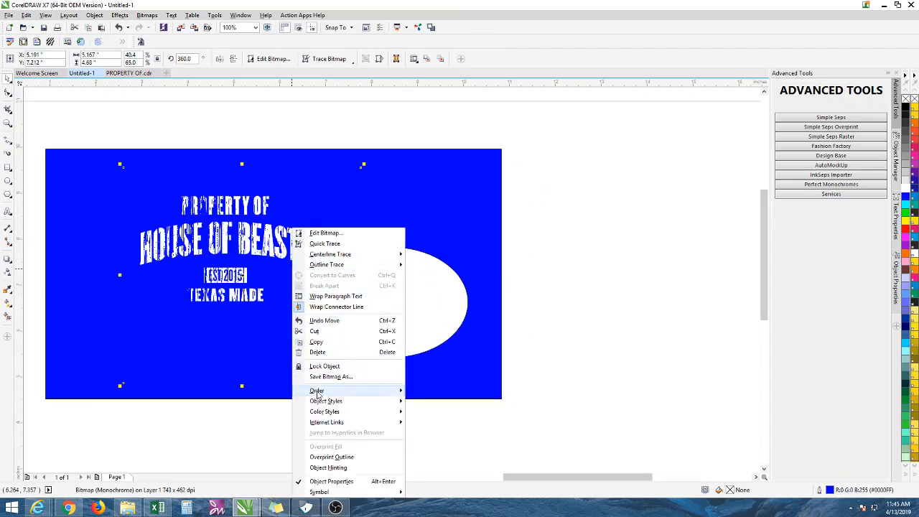
pyautogui.moveTo(321, 392)
pyautogui.click(431, 391)
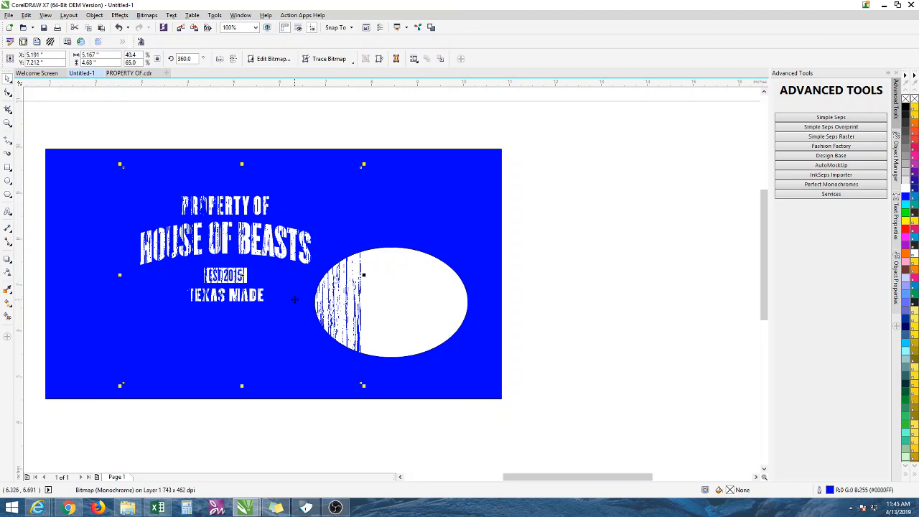
# - Move the bark bitmap over the white ellipse and rotate it to 90 degrees
pyautogui.moveTo(295, 299); pyautogui.dragTo(430, 308)
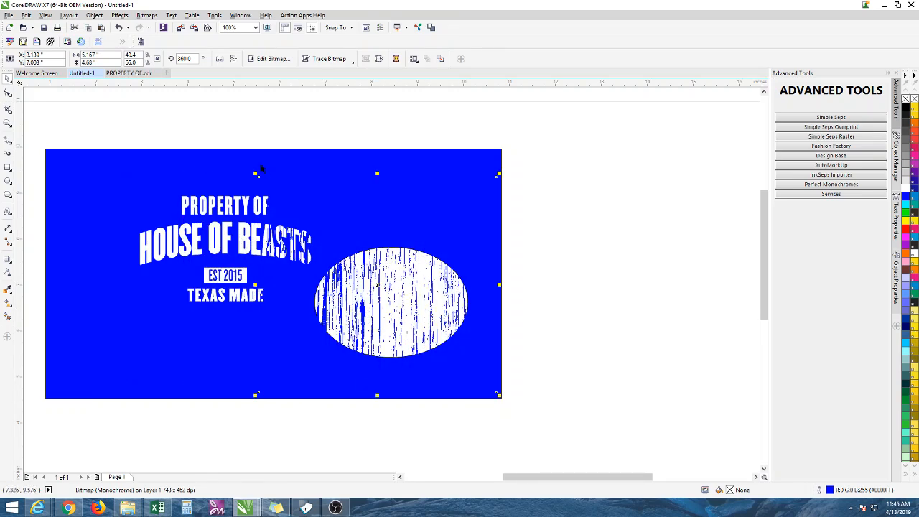
pyautogui.write('90')
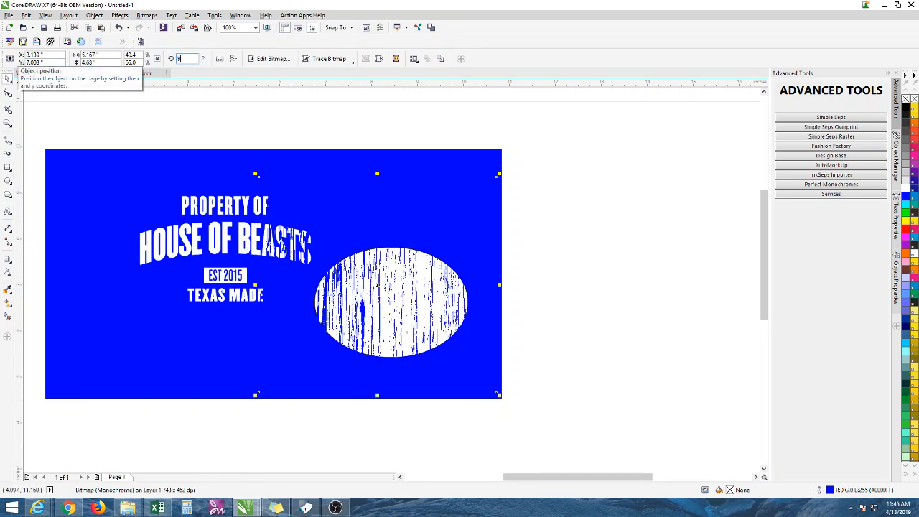
pyautogui.press('Return')
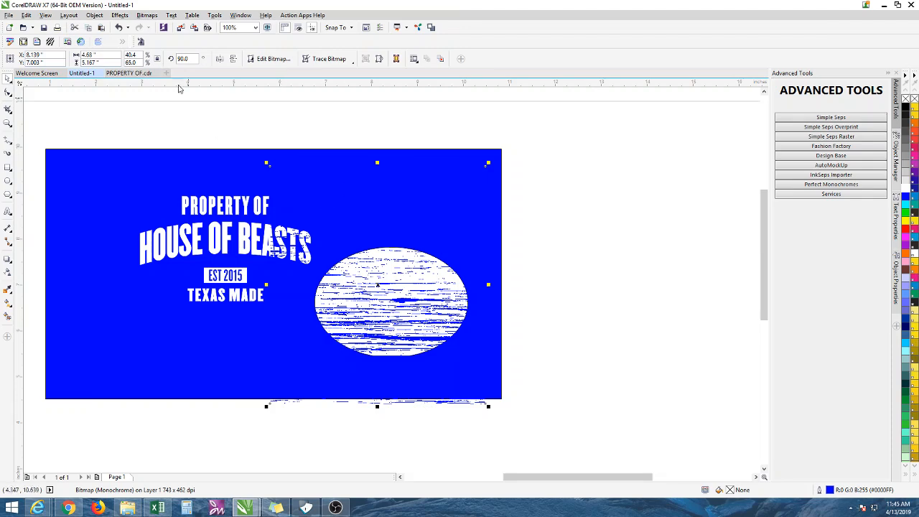
# - Try rotating the bark bitmap over the white ellipse to 45 degrees
pyautogui.write('456')
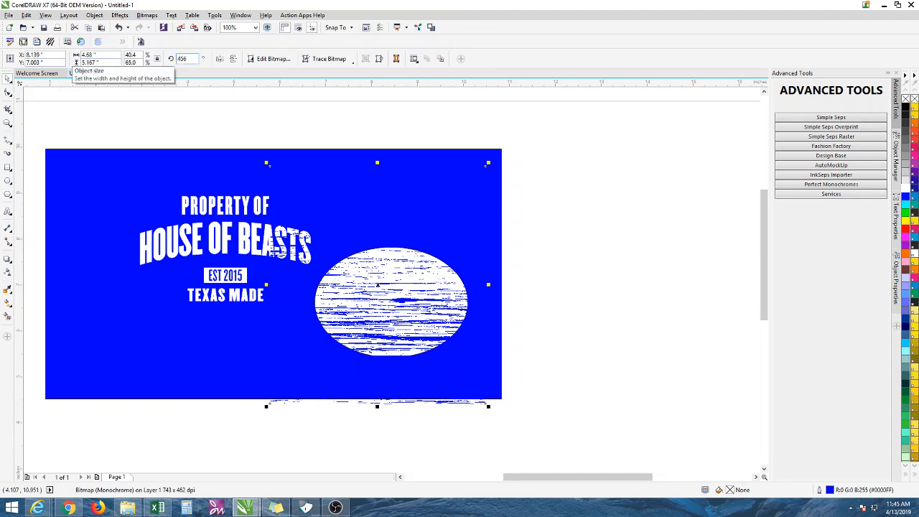
pyautogui.press('Return')
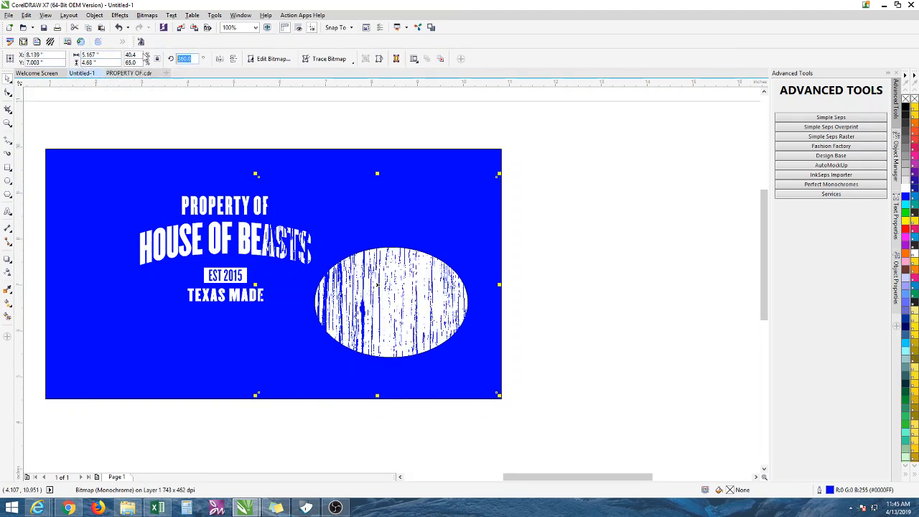
pyautogui.write('45')
pyautogui.press('Return')
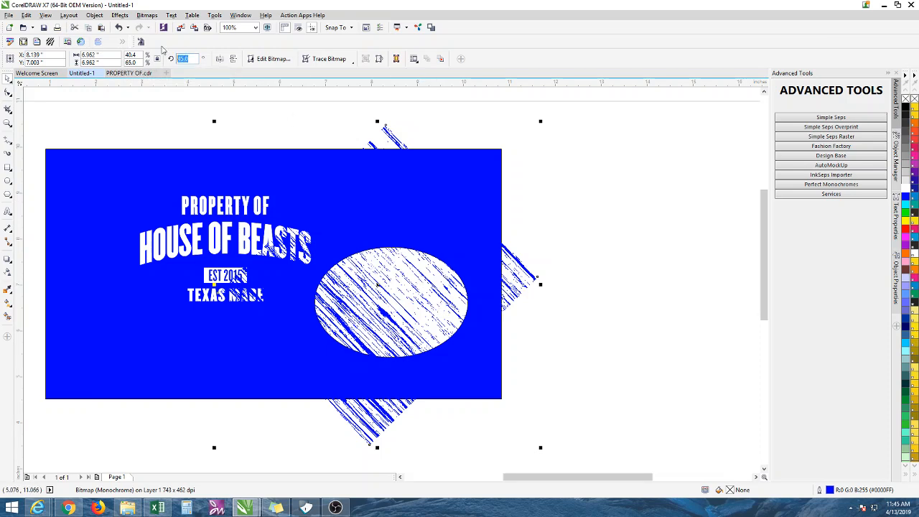
# - Set the bark bitmap's rotation to 0 degrees, move it over the lettering and reduce its height to about 4.15 inches
pyautogui.write('0')
pyautogui.press('Return')
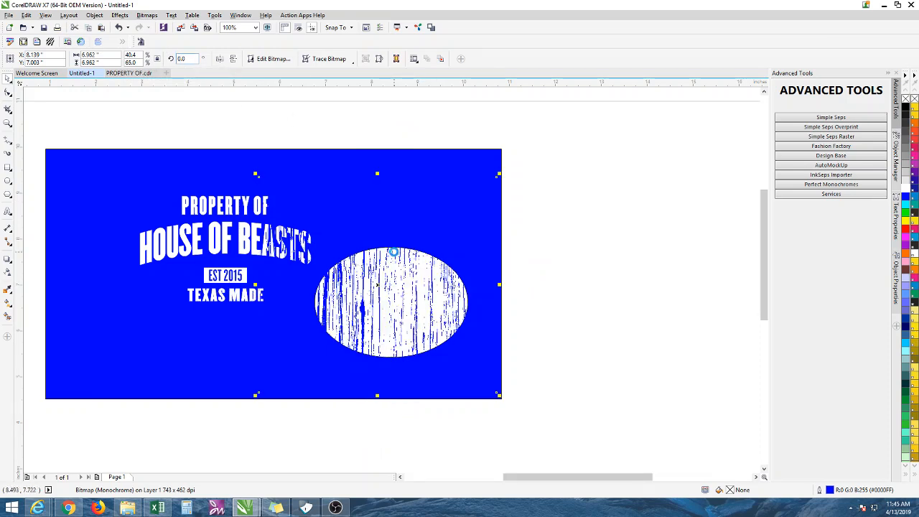
pyautogui.moveTo(378, 285); pyautogui.dragTo(227, 253)
pyautogui.moveTo(227, 142); pyautogui.dragTo(228, 167)
# - Move the white ellipse partly off the blue rectangle and delete it
pyautogui.click(409, 302)
pyautogui.moveTo(409, 303); pyautogui.dragTo(541, 279)
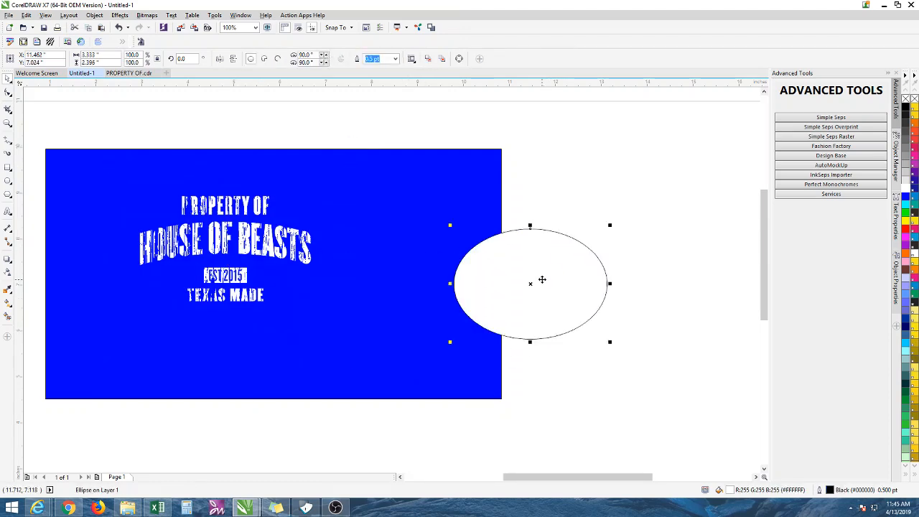
pyautogui.click(541, 279)
pyautogui.press('Escape')
# - Examine the distressed HOUSE OF BEASTS lettering up close and select the bark bitmap covering it
pyautogui.scroll(3, 233, 262)
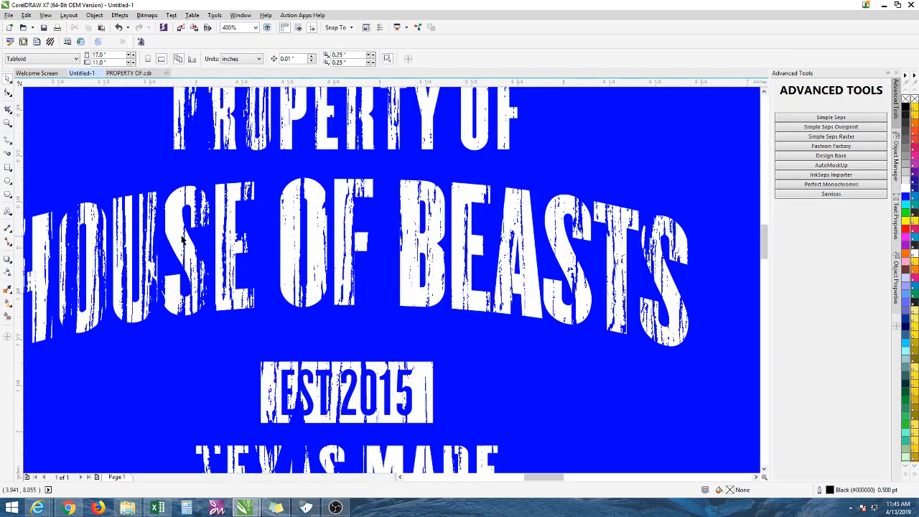
pyautogui.click(142, 222)
pyautogui.scroll(-3, 142, 222)
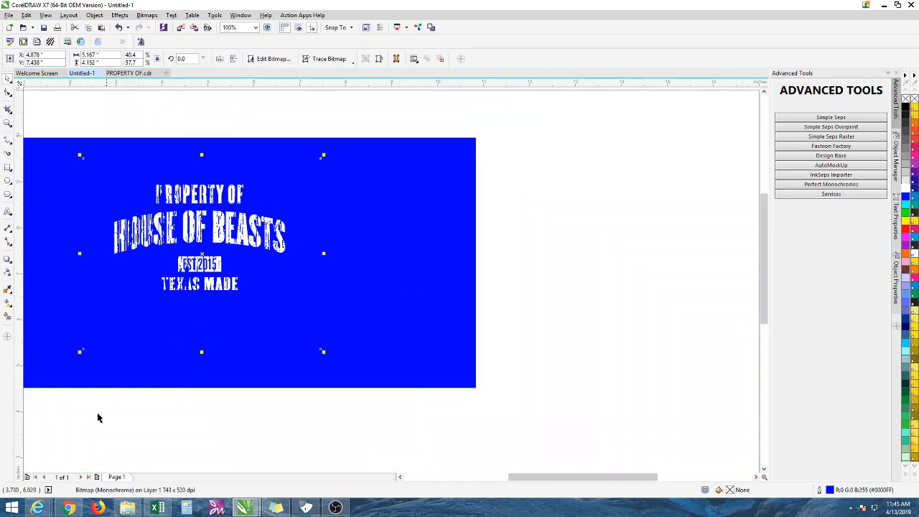
# - Switch to Internet Explorer, search Google Images for "grunge wallpaper" and browse the results for other usable textures
pyautogui.moveTo(68, 508)
pyautogui.click(128, 464)
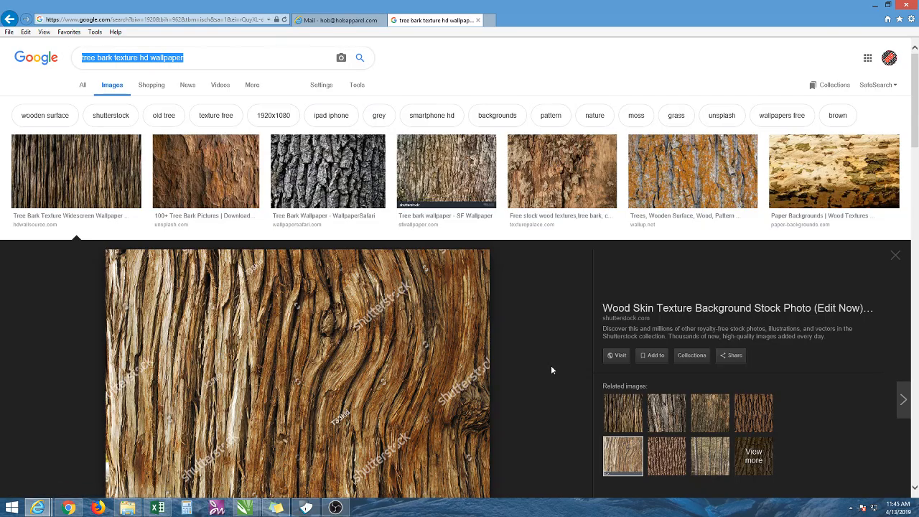
pyautogui.scroll(-2, 551, 371)
pyautogui.scroll(2, 361, 145)
pyautogui.click(173, 60)
pyautogui.moveTo(215, 58); pyautogui.dragTo(1, 59)
pyautogui.write('grunge')
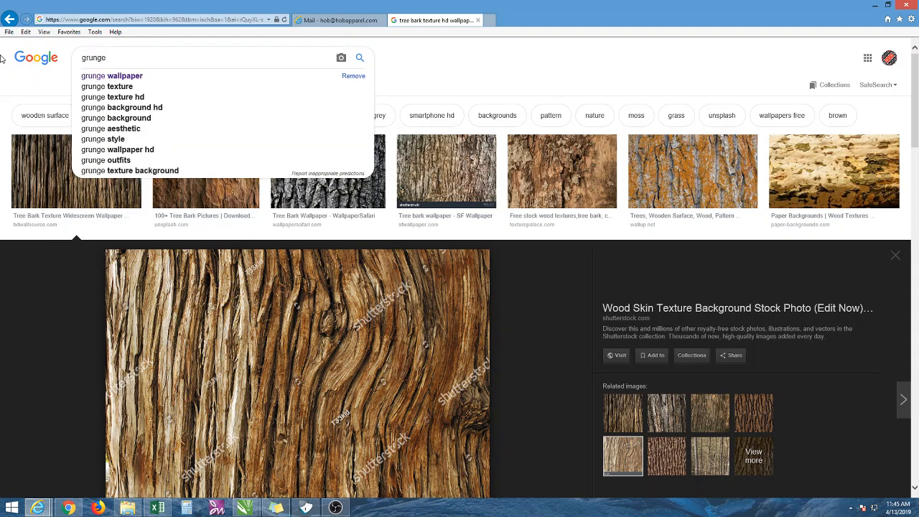
pyautogui.press('Down')
pyautogui.press('Return')
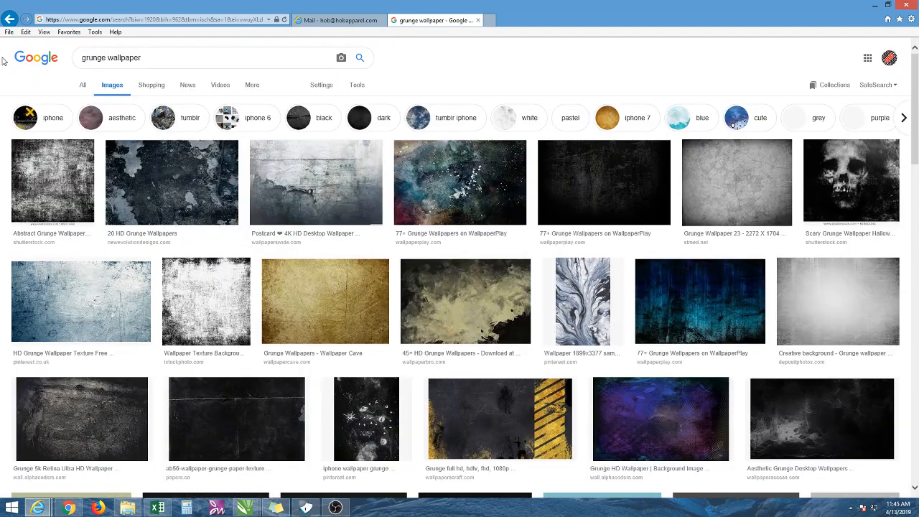
pyautogui.scroll(-2, 297, 258)
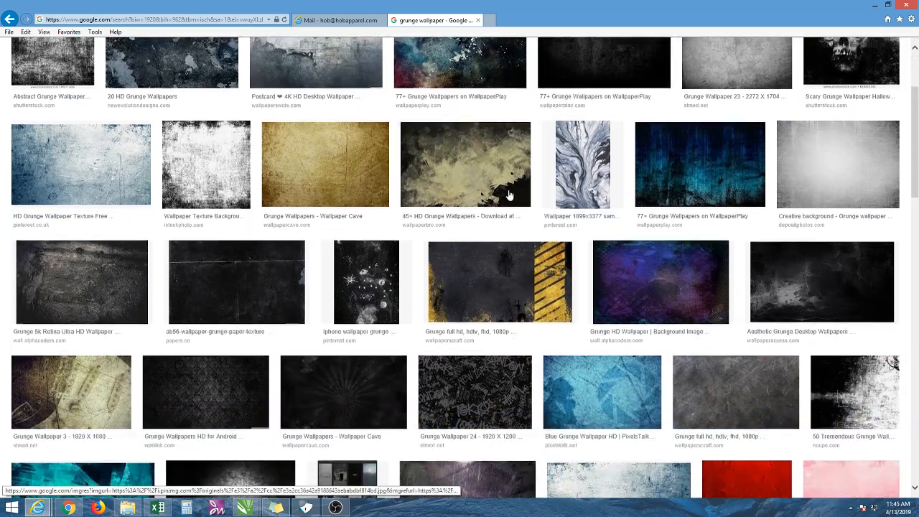
pyautogui.scroll(-6, 297, 258)
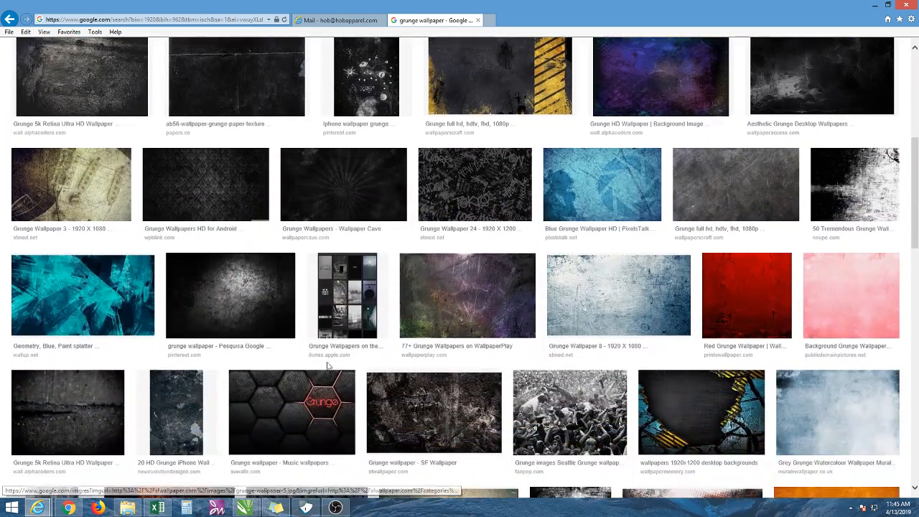
pyautogui.scroll(-4, 63, 164)
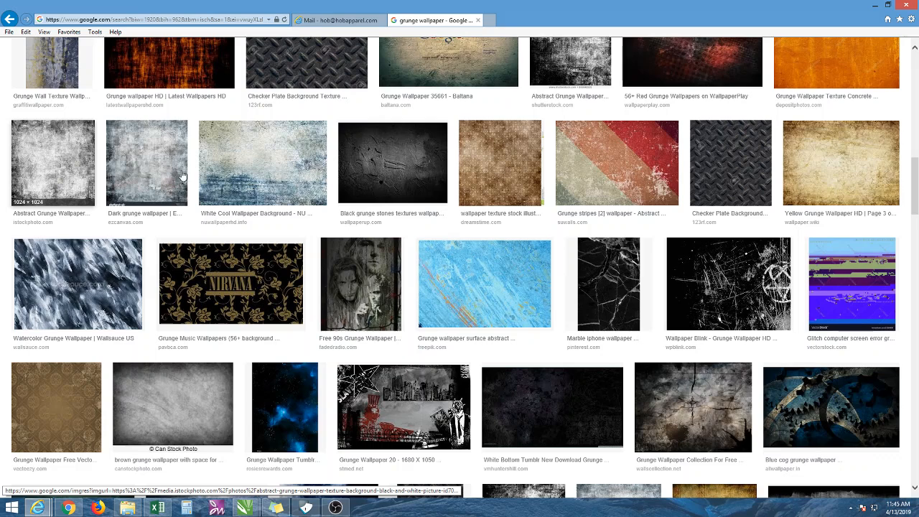
# - Switch back to CorelDRAW and shrink the bark bitmap over the lettering to about 4.77 by 3.20 inches
pyautogui.click(244, 507)
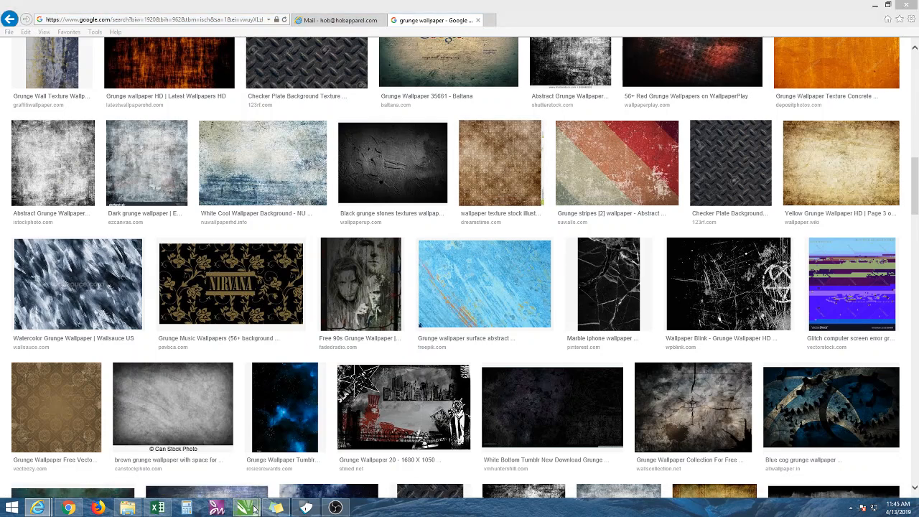
pyautogui.click(193, 453)
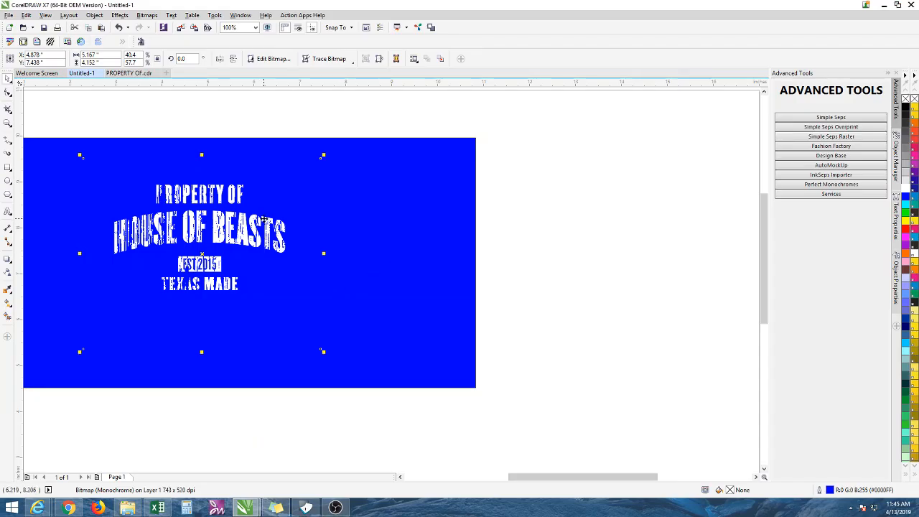
pyautogui.click(263, 450)
pyautogui.click(207, 322)
pyautogui.moveTo(324, 252); pyautogui.dragTo(305, 253)
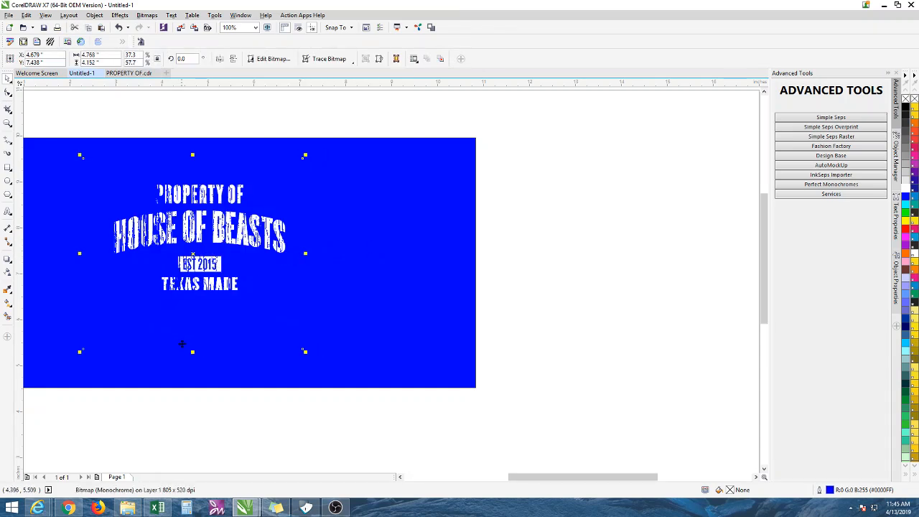
pyautogui.moveTo(192, 351); pyautogui.dragTo(203, 309)
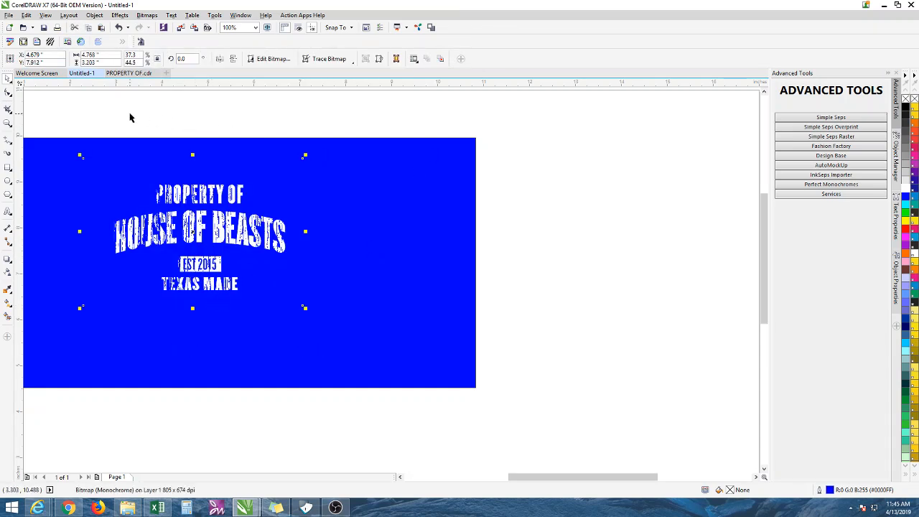